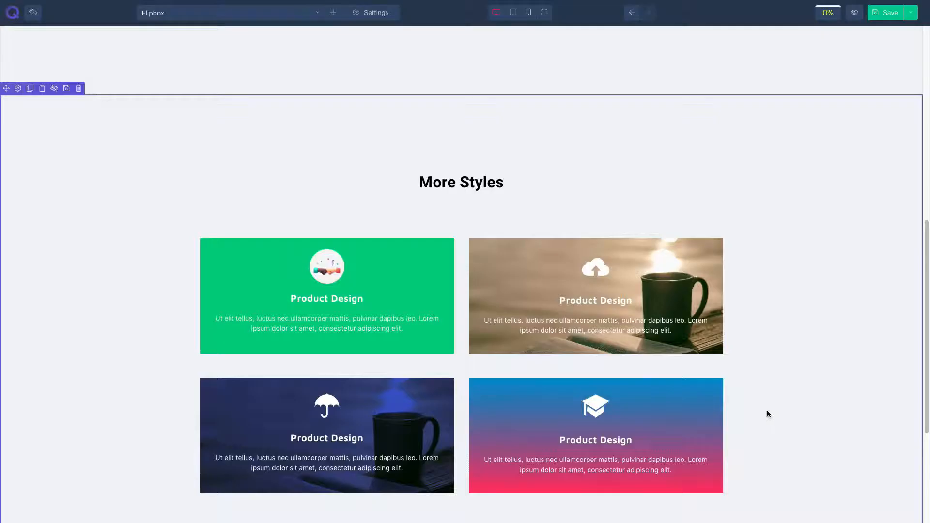
Add a Flip Box element to the first empty column of the section above Awesome Services.
scroll(767, 411, "up", 10)
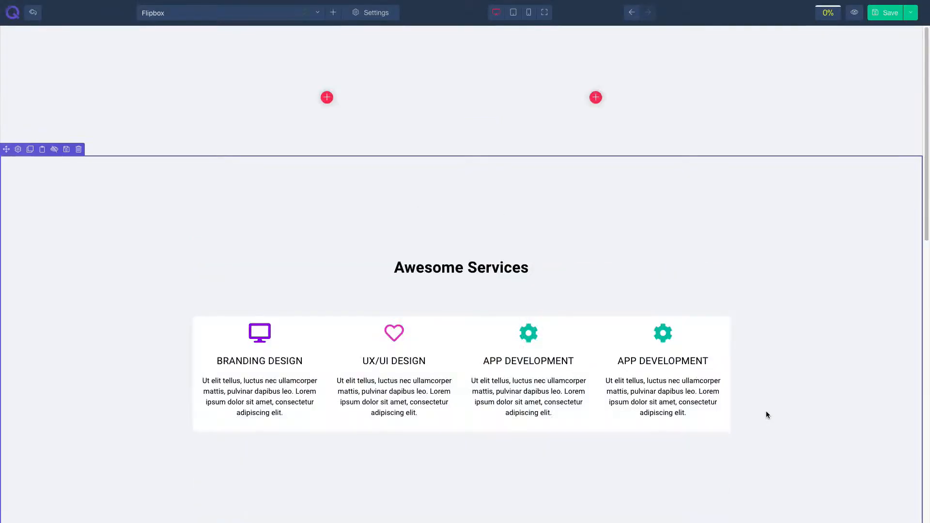
left_click(326, 98)
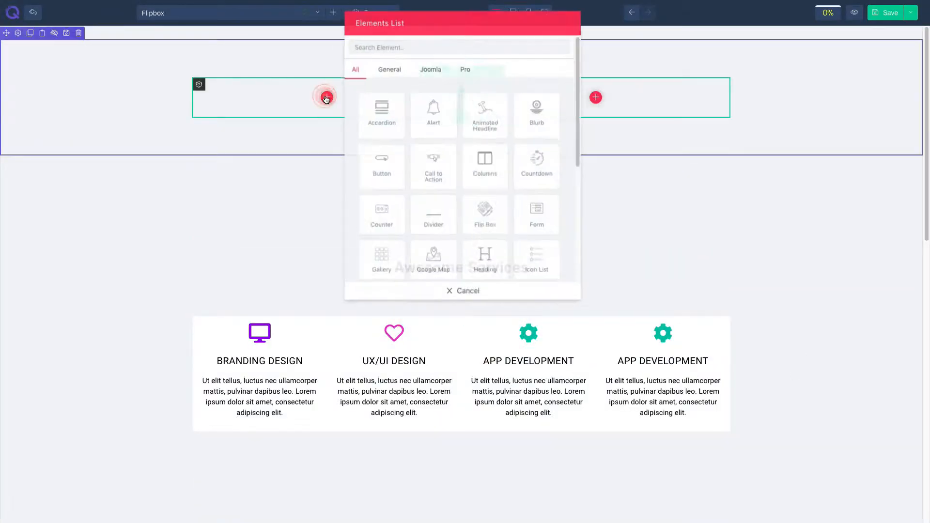
left_click(503, 226)
left_click_drag(488, 93, 792, 78)
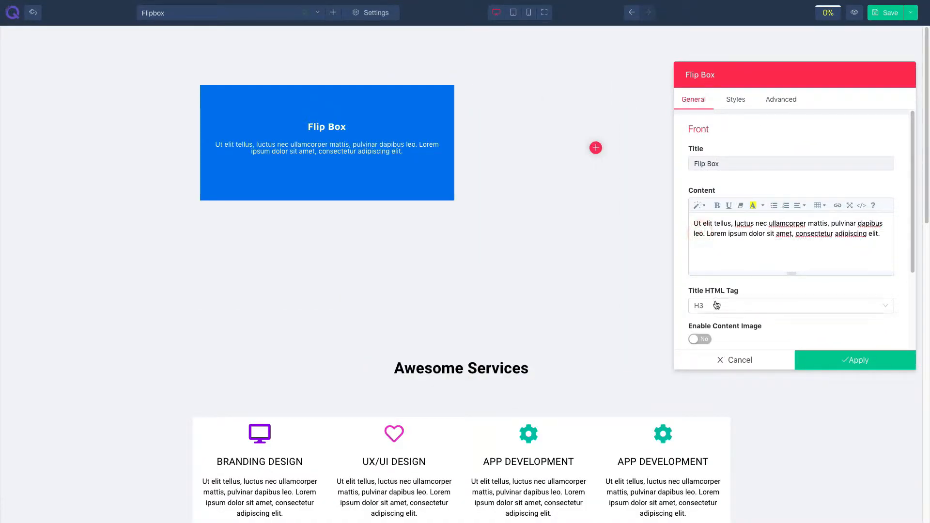
Try a different HTML tag for the front title and reset it to the default.
left_click(695, 306)
left_click(703, 339)
left_click(883, 296)
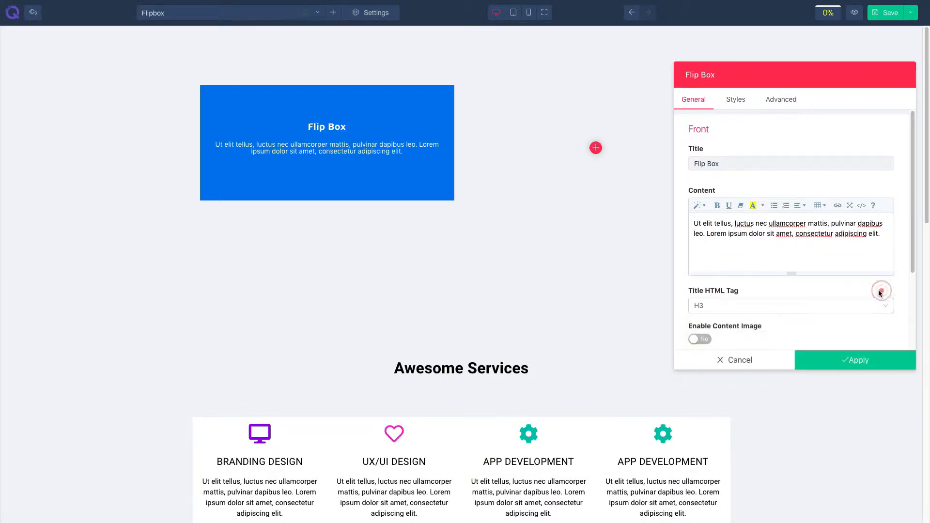
Enable the content image on the front side and use the University icon for it.
scroll(708, 310, "down", 1)
left_click(707, 303)
scroll(754, 299, "down", 1)
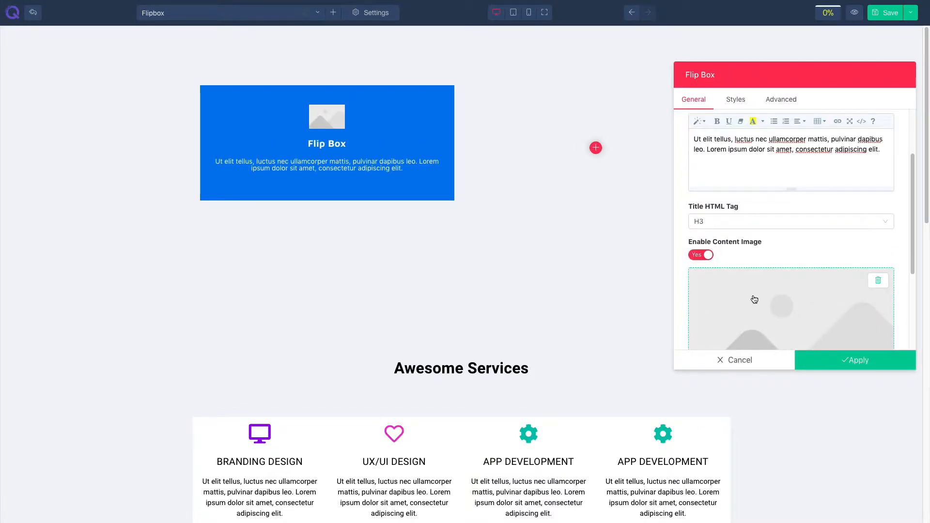
left_click(789, 287)
left_click(268, 44)
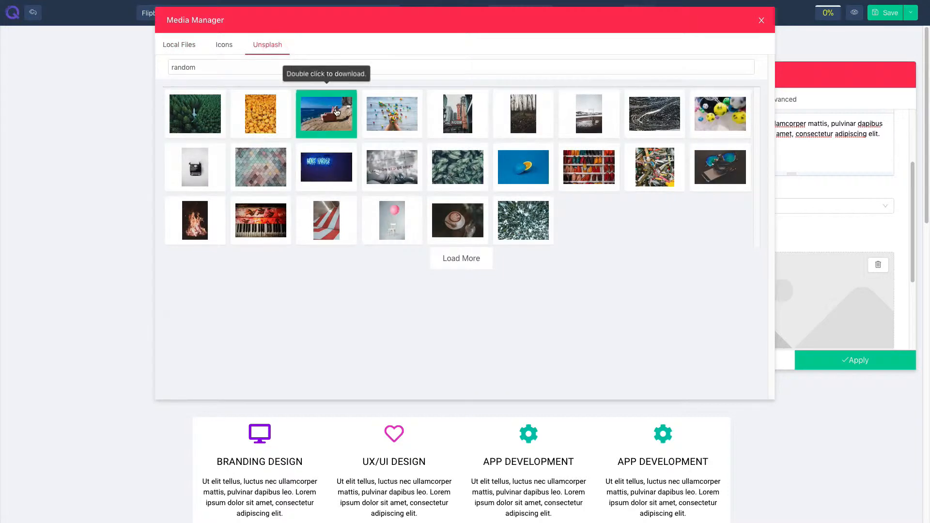
left_click(224, 44)
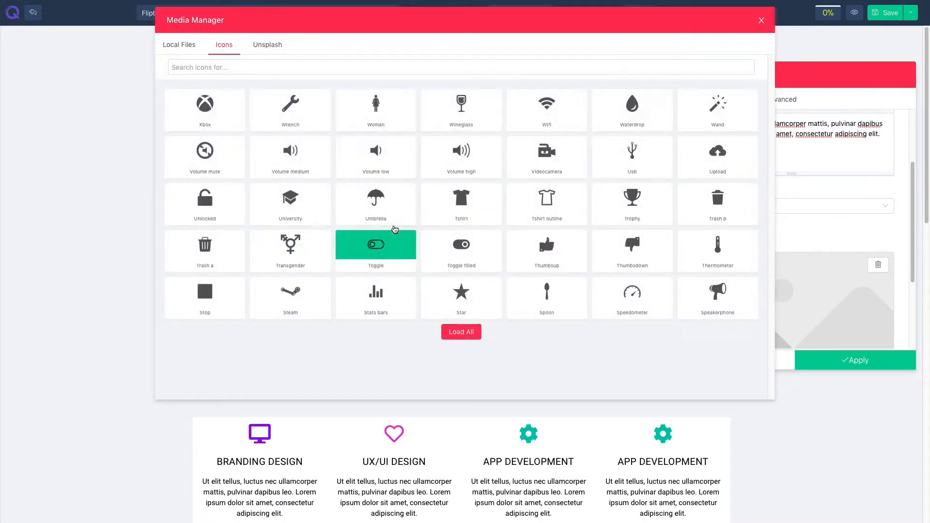
left_click(294, 202)
Set the front icon's size to 74 px and its colour to white.
scroll(714, 254, "down", 2)
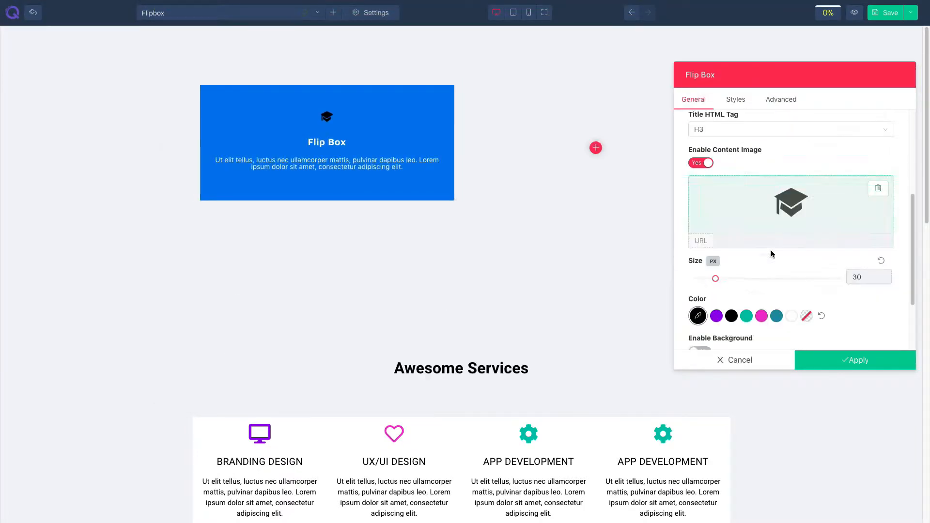
left_click_drag(716, 280, 749, 279)
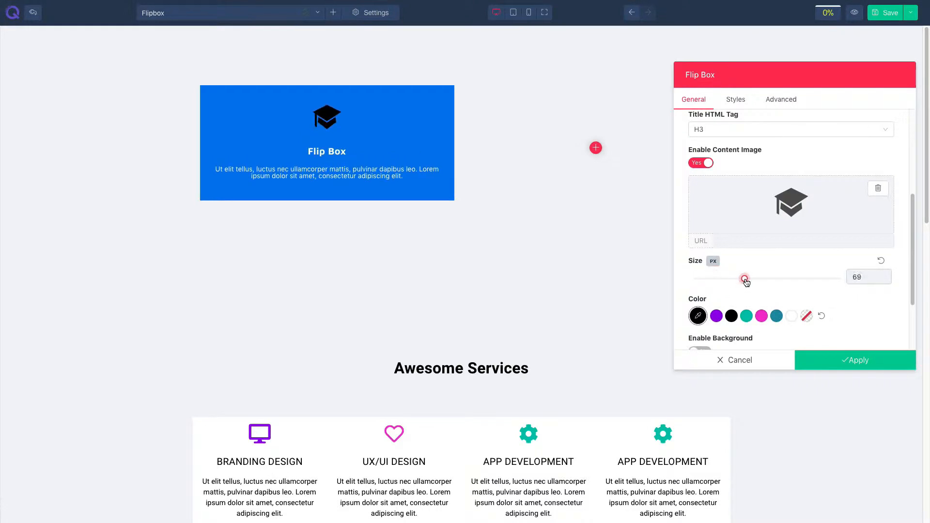
scroll(790, 306, "down", 1)
left_click(791, 306)
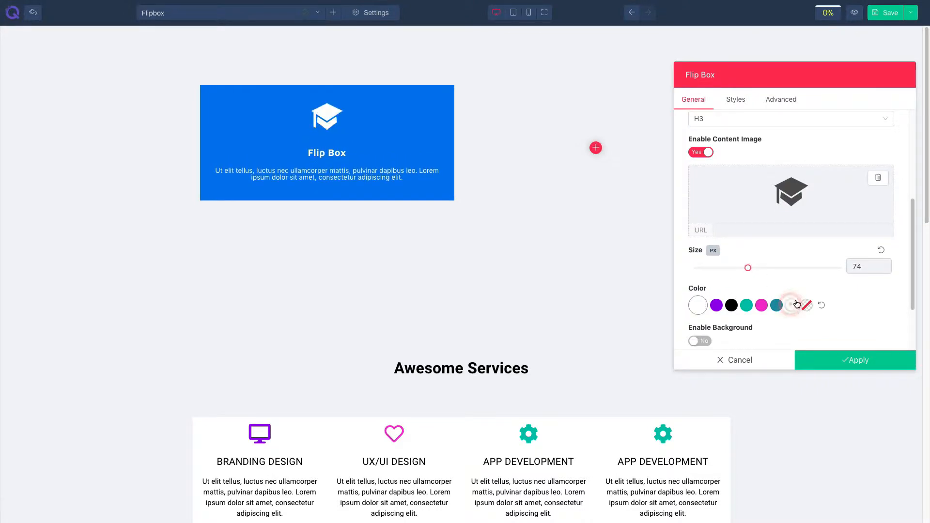
Enable the front side's background and set its colour to the teal-blue preset.
scroll(754, 270, "down", 2)
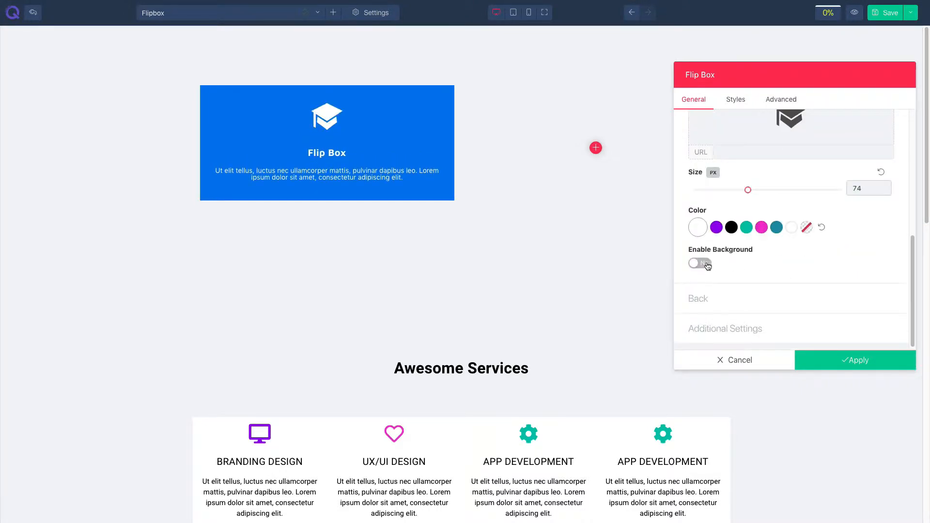
left_click(707, 264)
scroll(794, 274, "down", 1)
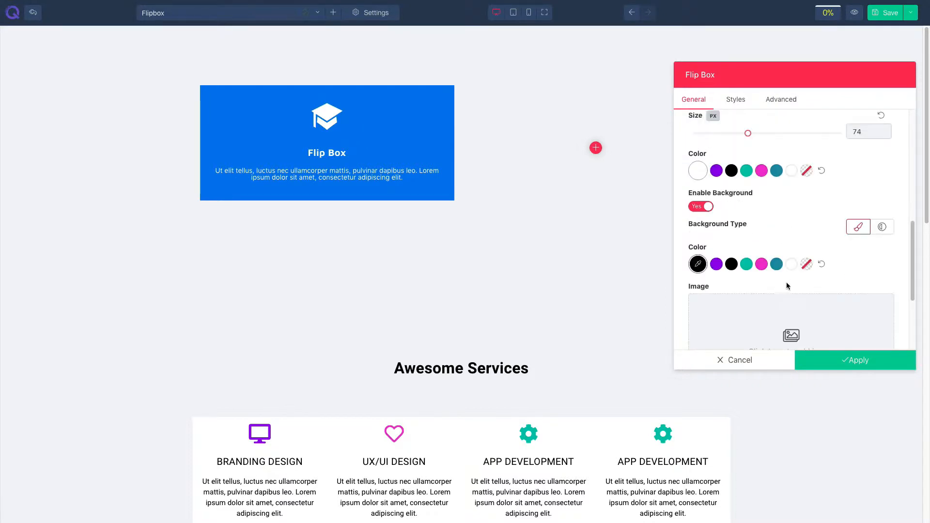
left_click(775, 262)
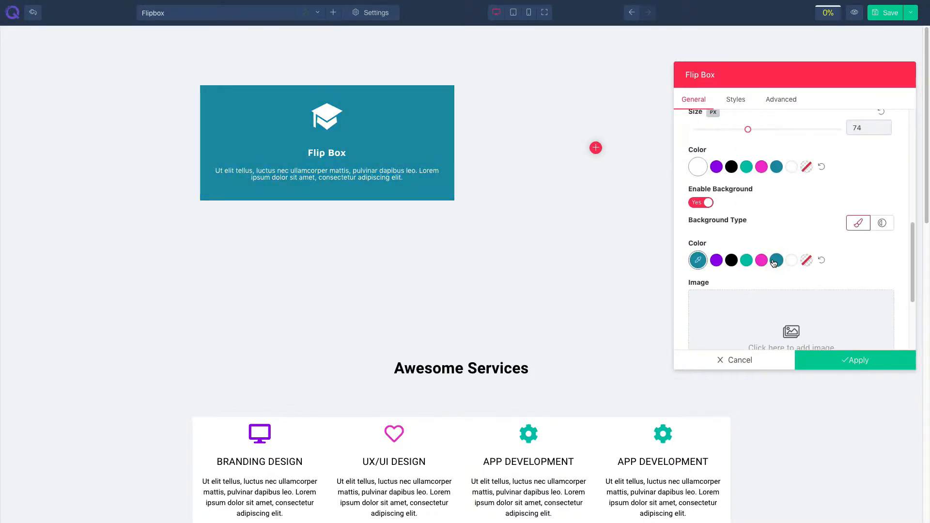
Use the local file image29.jpeg as the front background image with the Multiply blend mode.
scroll(774, 266, "down", 1)
left_click(763, 277)
left_click(461, 331)
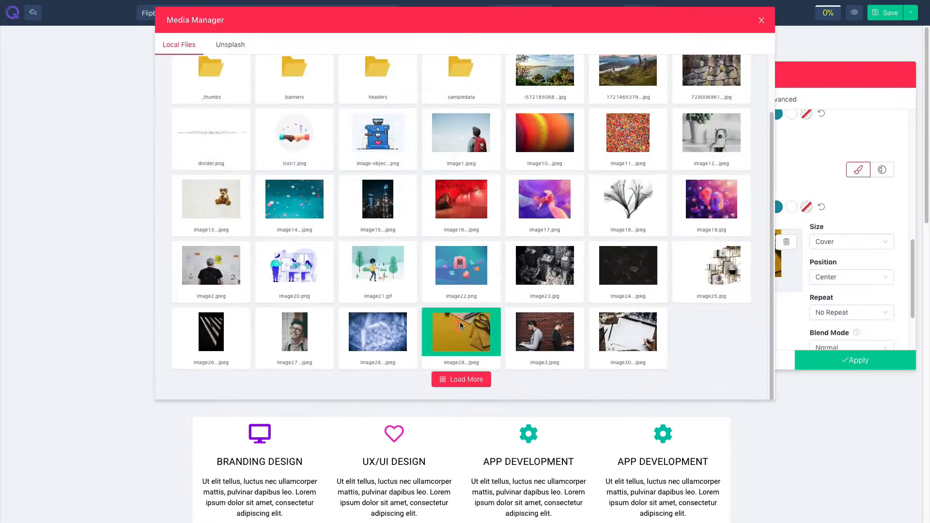
scroll(759, 324, "down", 1)
left_click(851, 270)
left_click(830, 301)
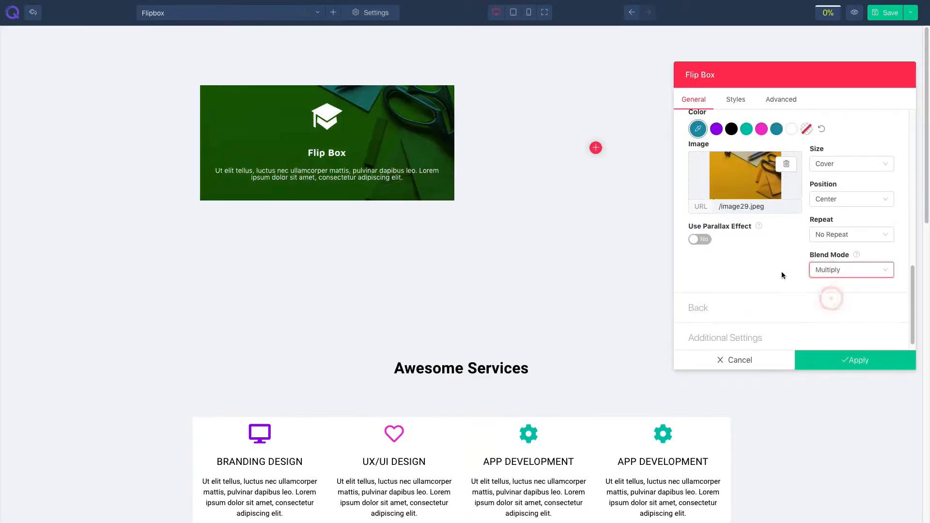
Try the gradient background type on the front side, review its options and return to the colour-and-image type.
scroll(781, 281, "up", 2)
left_click(880, 185)
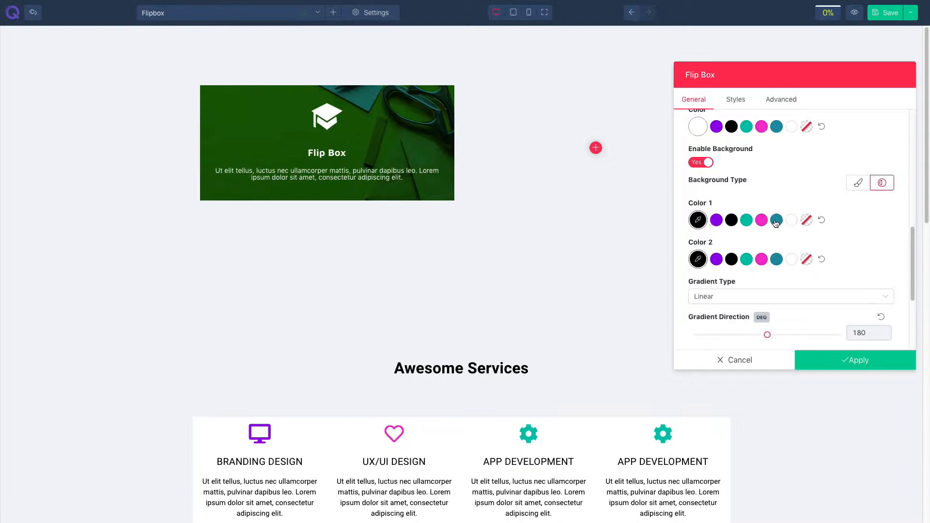
scroll(774, 268, "down", 2)
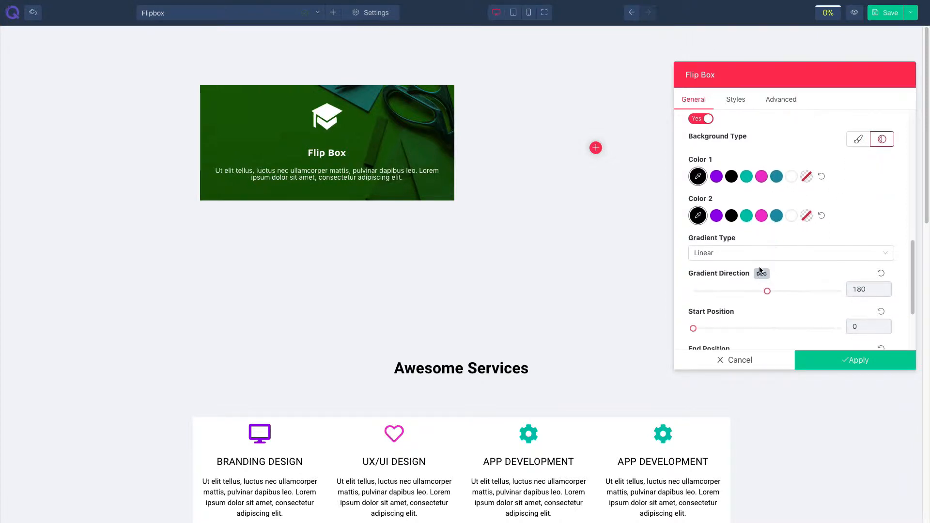
scroll(784, 298, "down", 2)
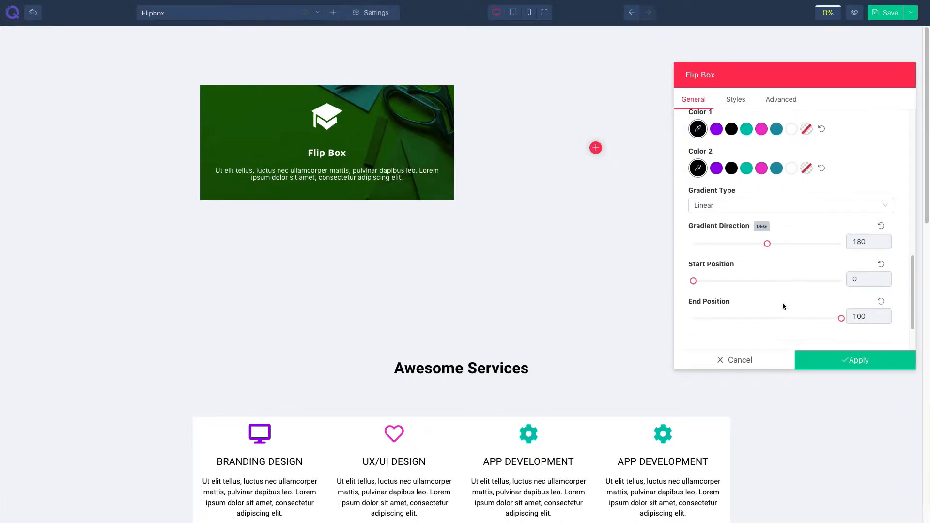
scroll(795, 303, "up", 2)
scroll(803, 293, "up", 1)
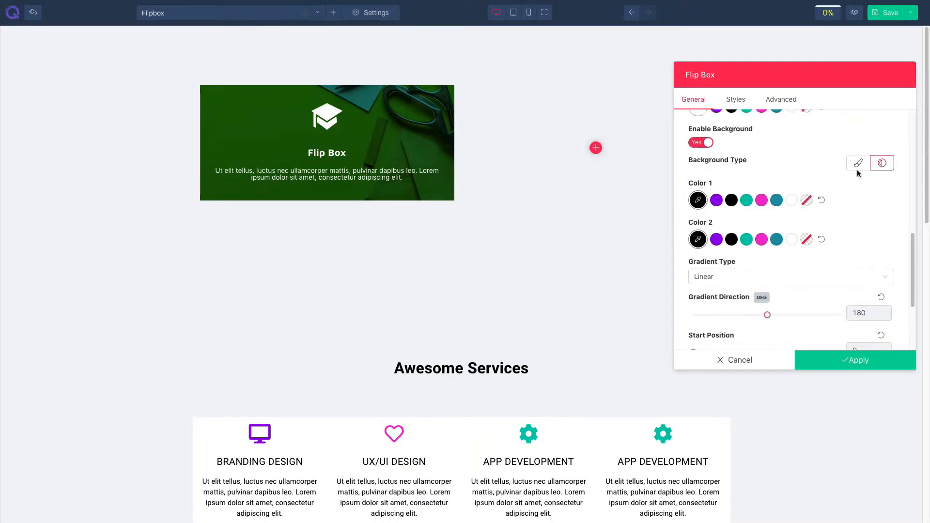
left_click(858, 166)
Set the title of the flip box's back side to "This is title".
scroll(766, 255, "down", 3)
left_click(748, 293)
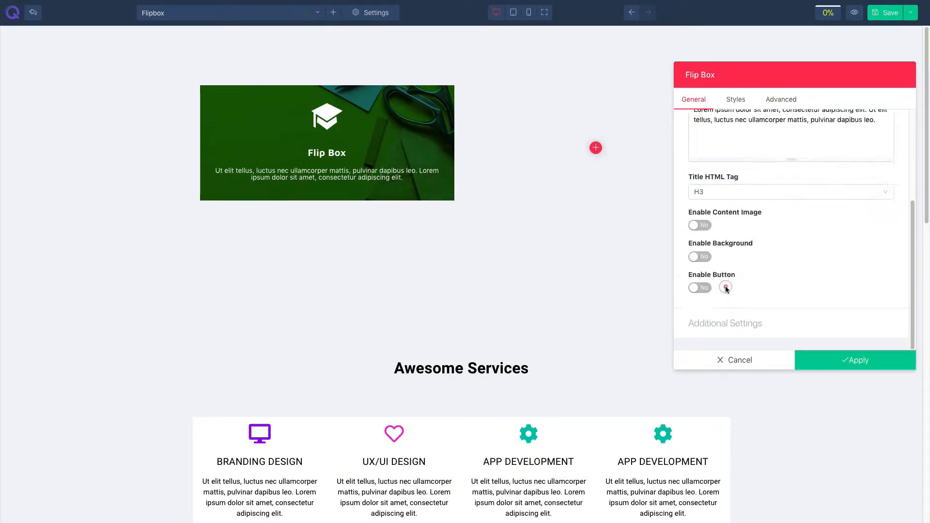
left_click(742, 159)
key("ctrl+a")
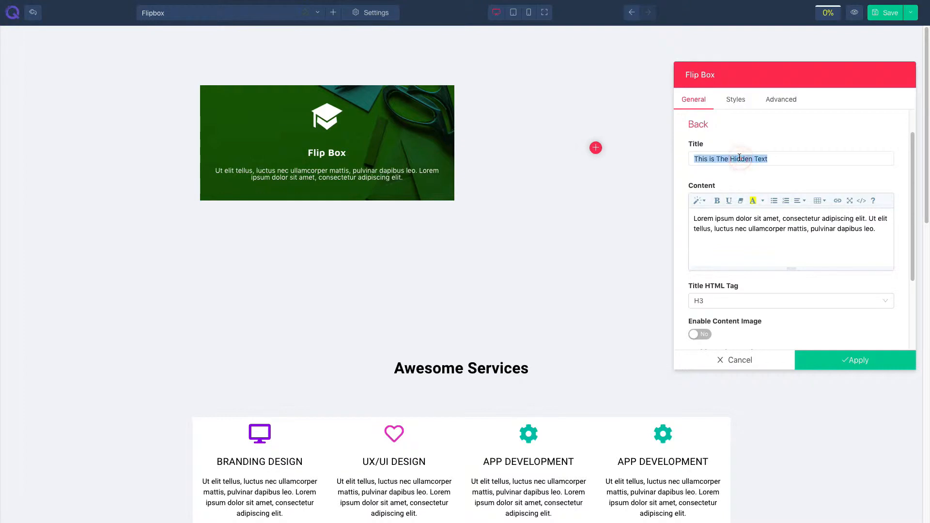
type("This is title")
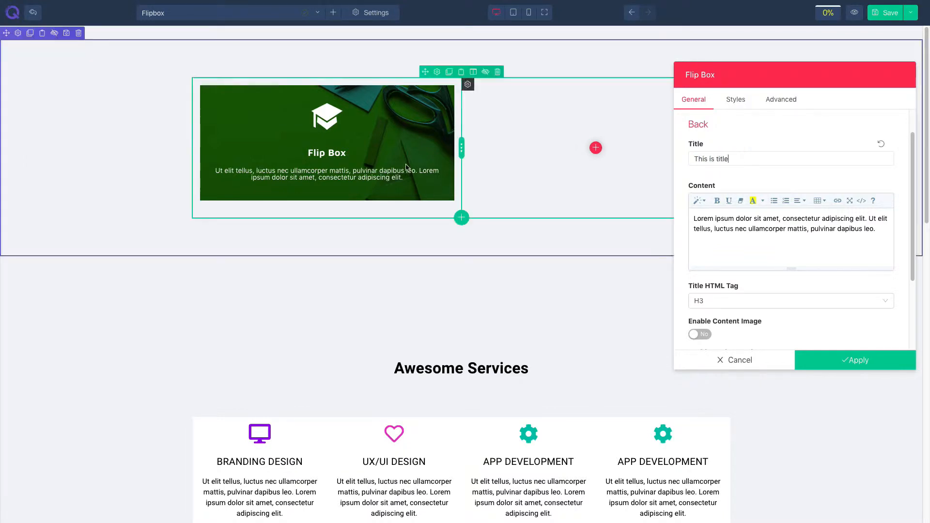
left_click(697, 219)
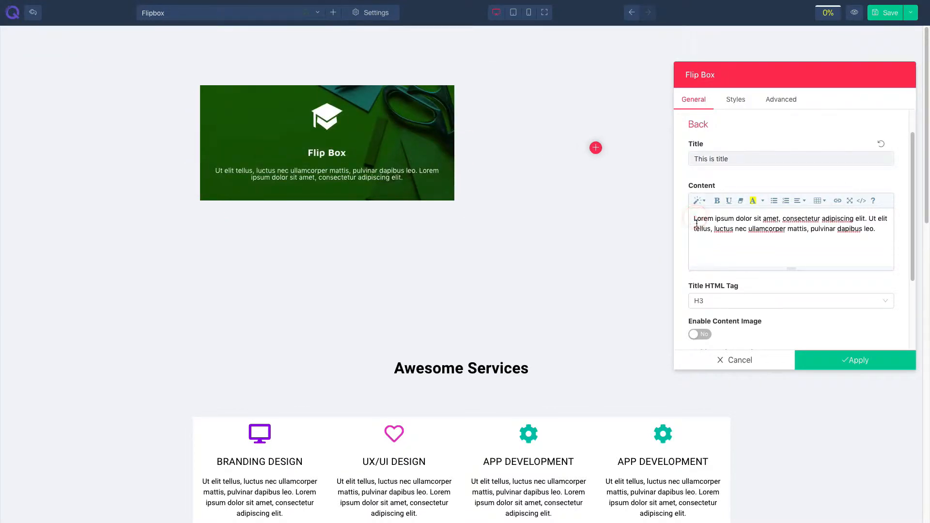
Try a different HTML tag for the back title and a back content image, and revert both.
scroll(713, 227, "down", 1)
left_click(708, 289)
left_click(701, 320)
left_click(882, 270)
scroll(703, 247, "down", 3)
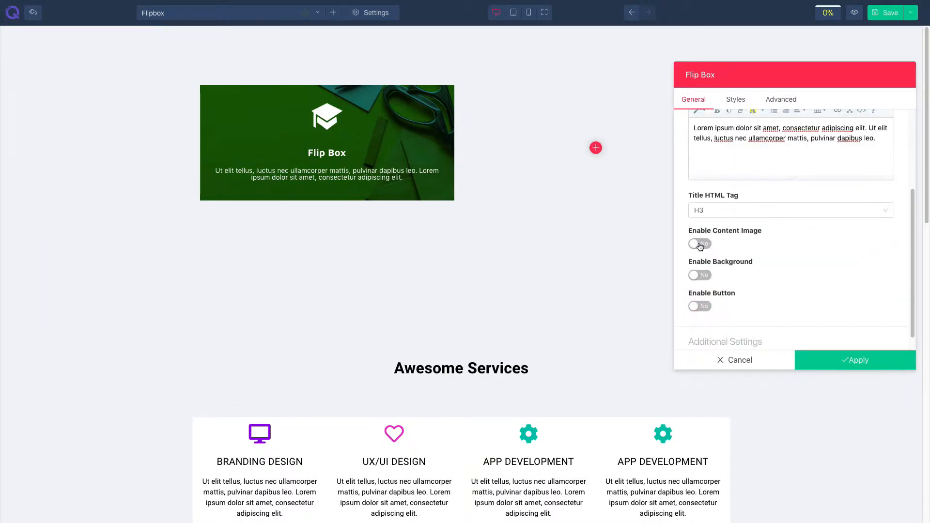
left_click(701, 244)
left_click(703, 225)
Enable the back side's background, trying the gradient type before returning to the colour-and-image type.
left_click(703, 257)
scroll(756, 267, "down", 2)
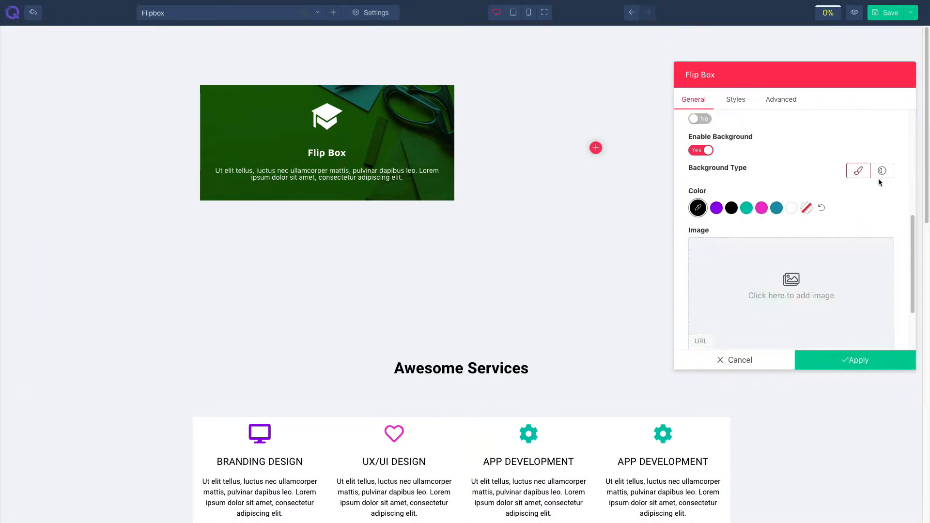
left_click(882, 174)
scroll(819, 255, "down", 1)
scroll(819, 255, "up", 3)
left_click(857, 247)
Enable the button on the back side and set its text to "Learn more".
scroll(820, 272, "down", 3)
left_click(706, 297)
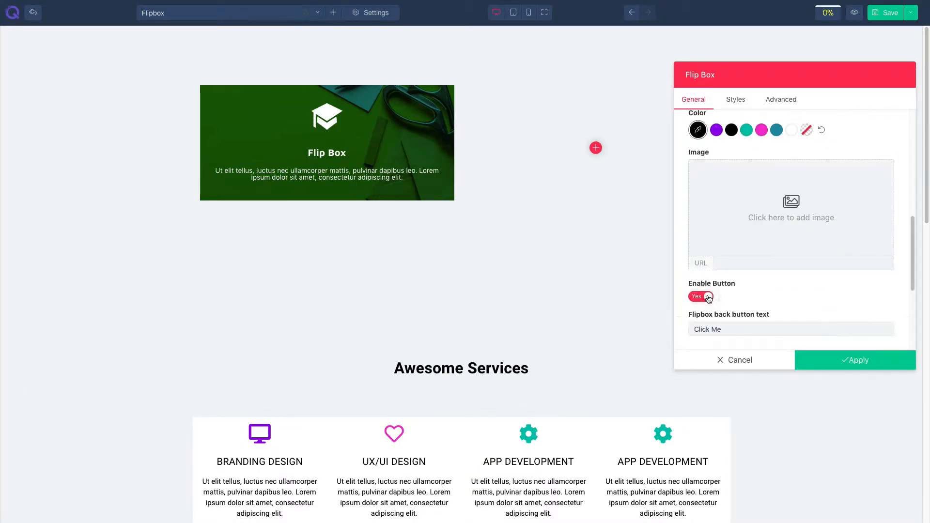
scroll(706, 296, "down", 1)
triple_click(704, 281)
type("Learn more")
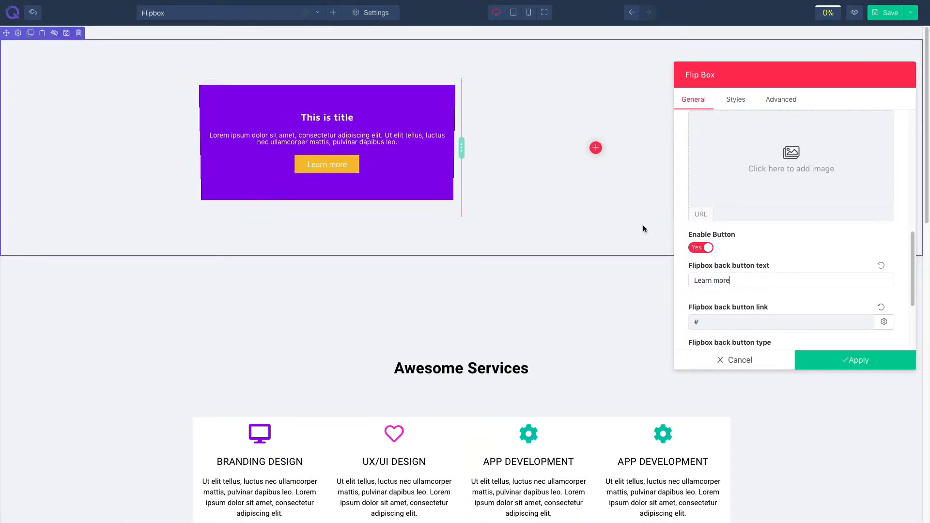
Open the link options of the back side's button.
scroll(743, 291, "down", 1)
left_click(717, 275)
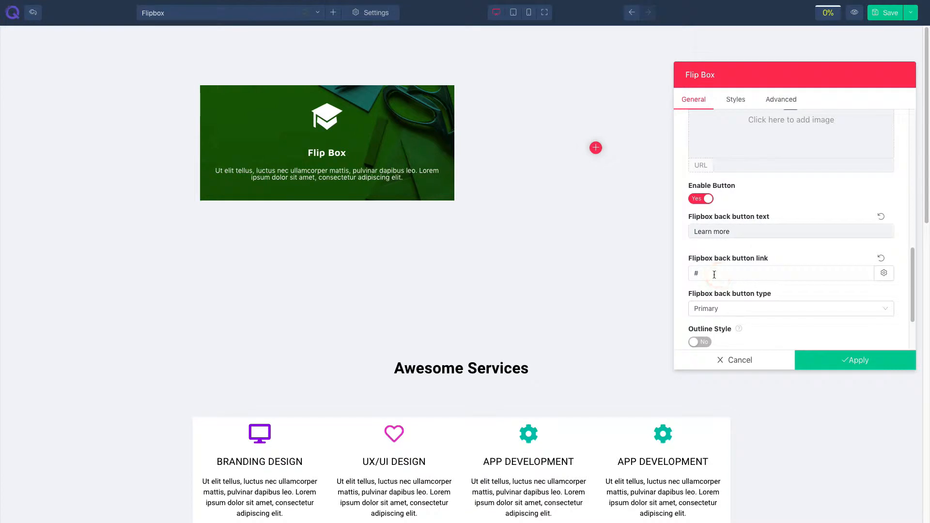
left_click(885, 274)
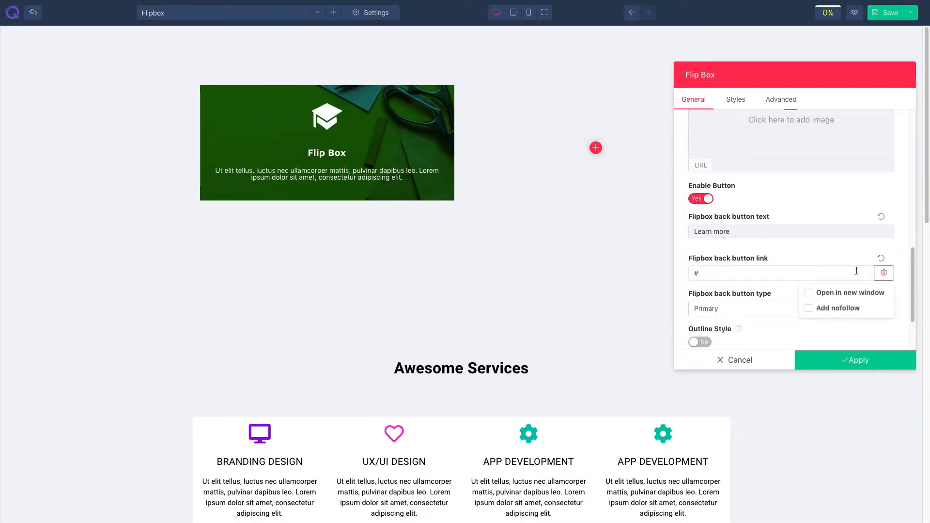
Set the back button type to Success.
scroll(723, 293, "down", 1)
left_click(722, 292)
left_click(717, 335)
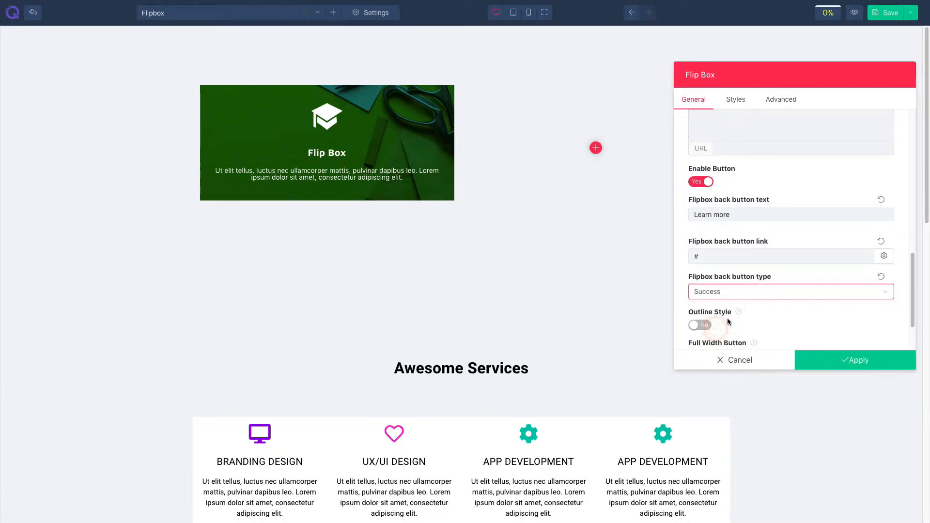
Turn on the outline style and full width for the back button.
scroll(707, 322, "down", 1)
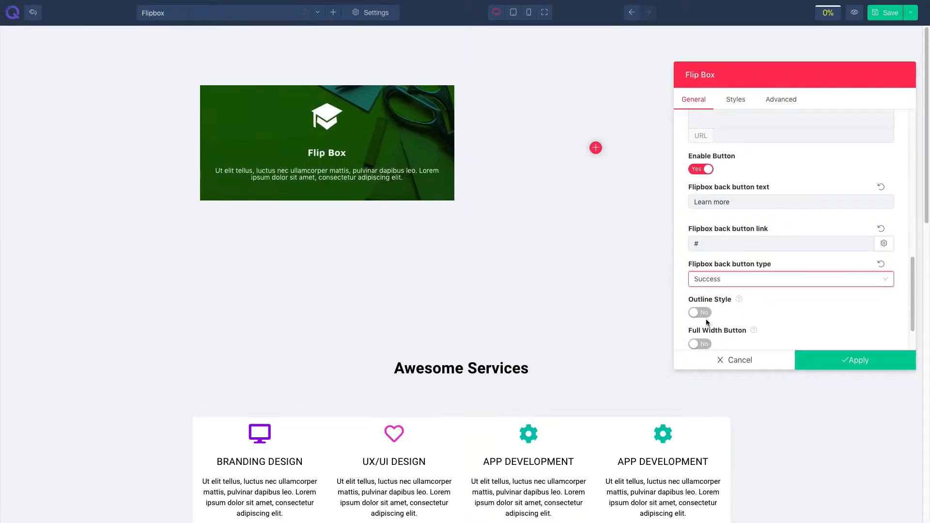
left_click(700, 313)
scroll(705, 310, "down", 1)
left_click(701, 297)
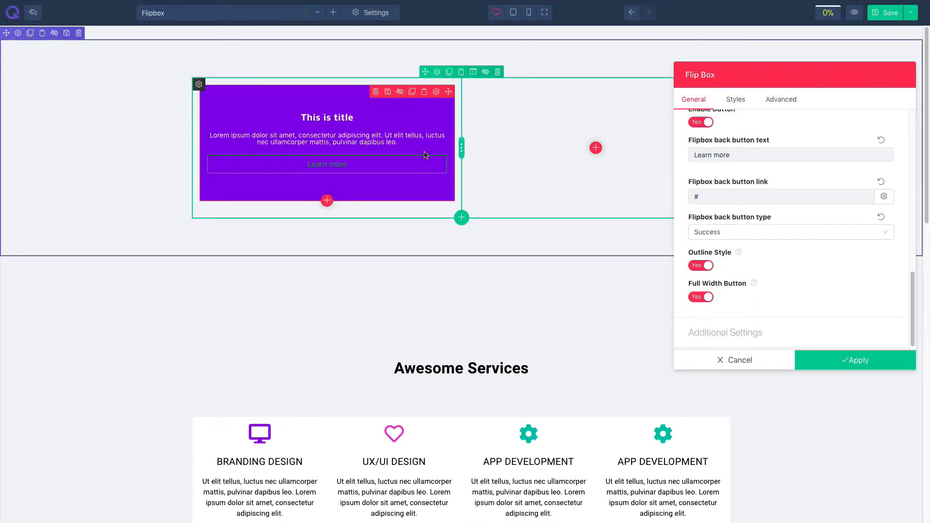
Reset the back button type to Primary and turn off its outline style.
left_click(881, 217)
left_click(700, 265)
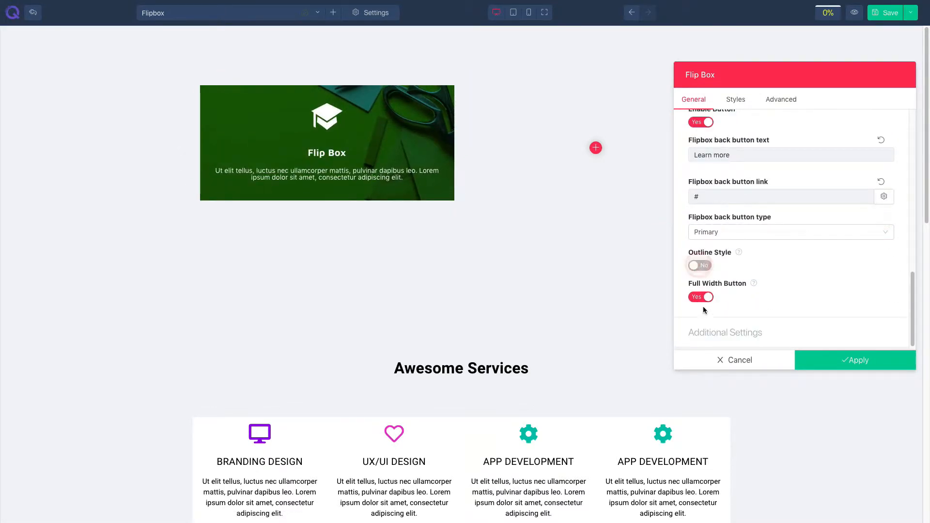
Enable a custom height in the flip box's additional settings and set it to about 422 px.
left_click(741, 333)
left_click(705, 158)
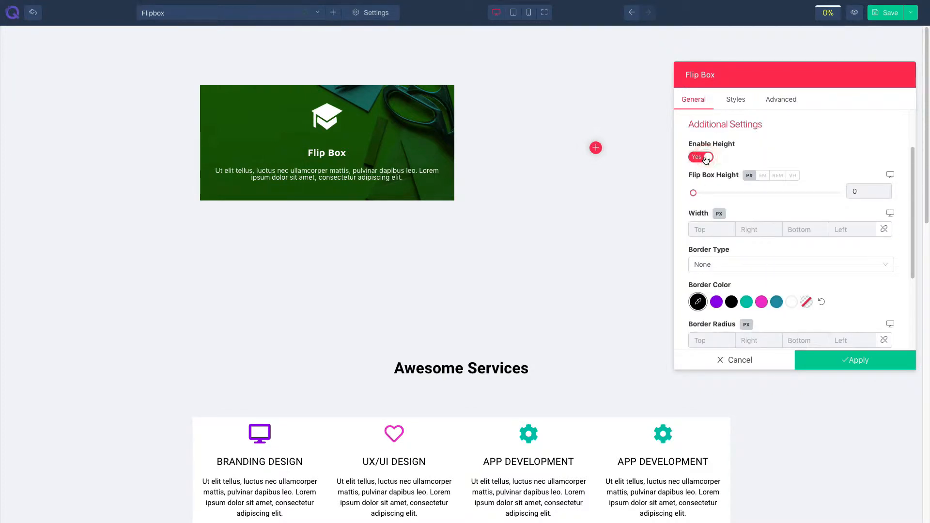
left_click_drag(696, 194, 755, 192)
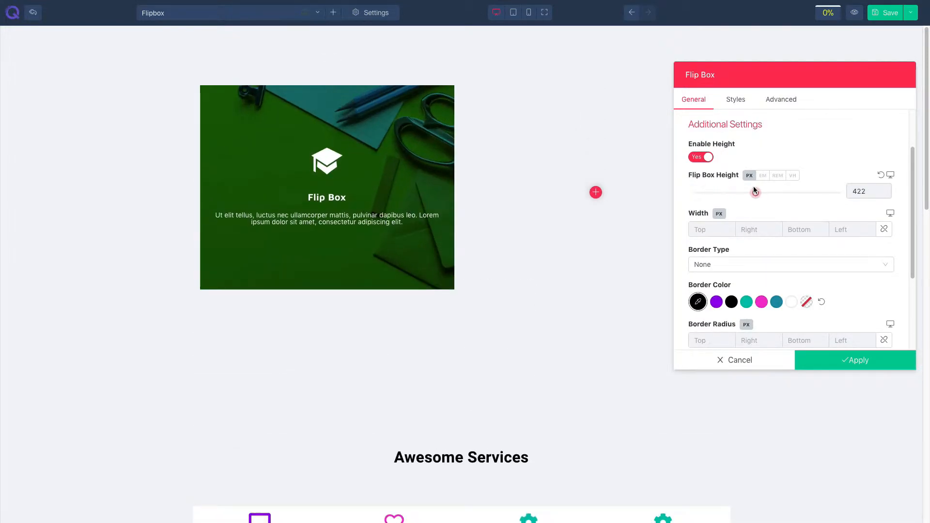
Adjust the flip box height per device, covering the mobile height and setting the desktop height to about 454 px.
left_click(893, 177)
left_click(752, 195)
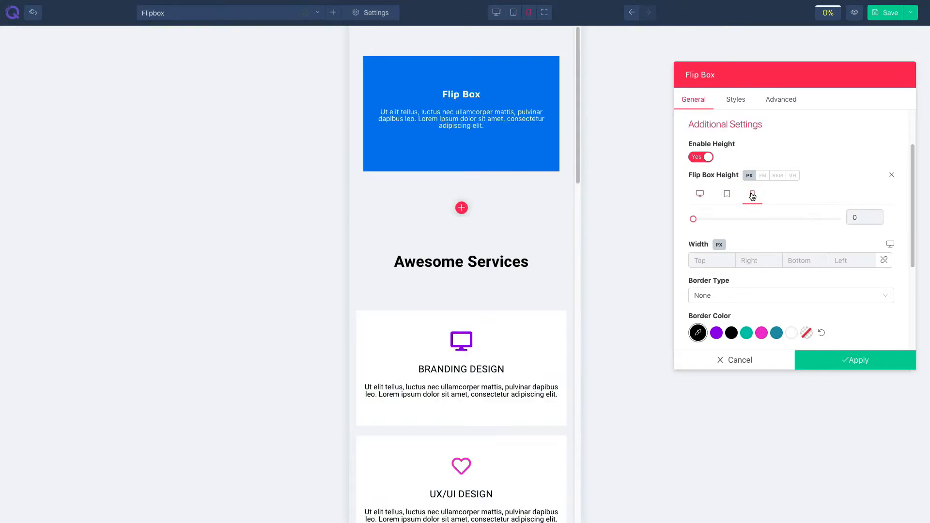
left_click(732, 220)
left_click_drag(731, 221, 782, 226)
left_click(700, 194)
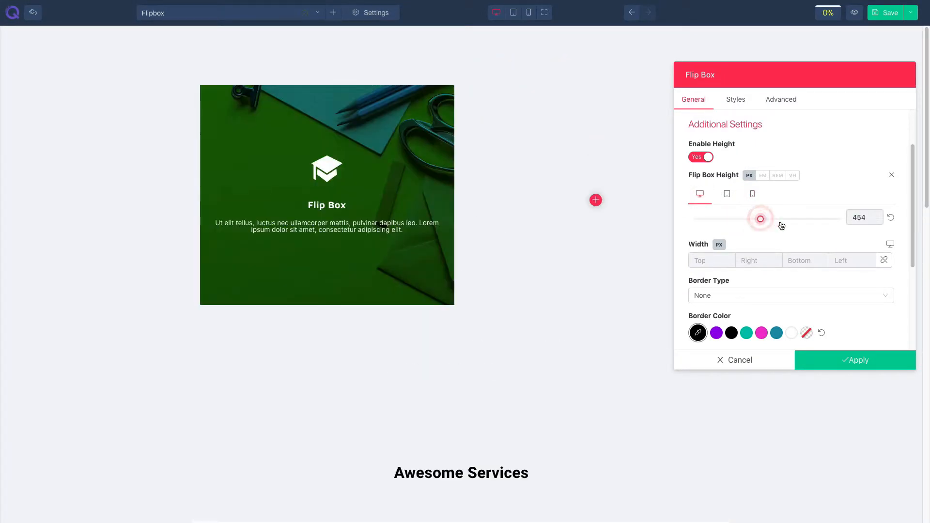
Give the flip box a solid pink border with a linked width of 5 px on all sides.
scroll(774, 221, "down", 2)
left_click(713, 218)
left_click(708, 250)
left_click(761, 255)
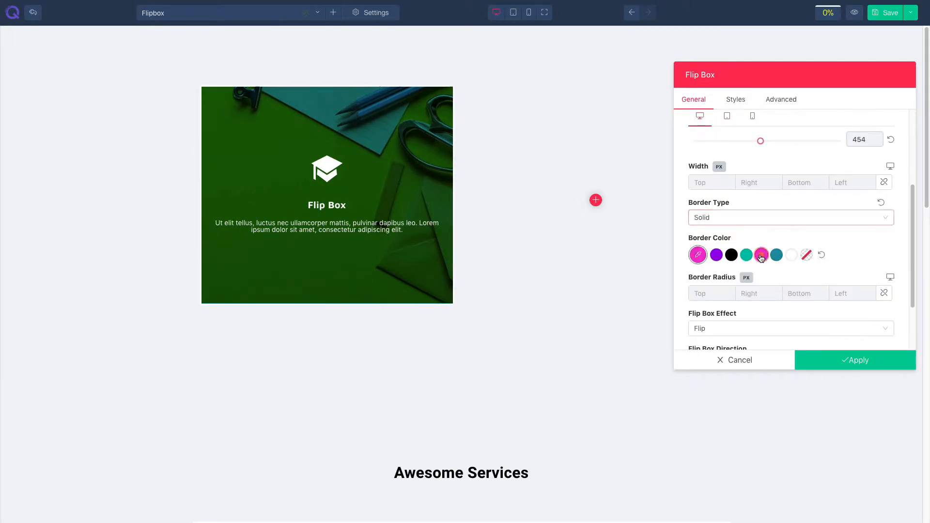
left_click(883, 183)
left_click(854, 184)
type("5")
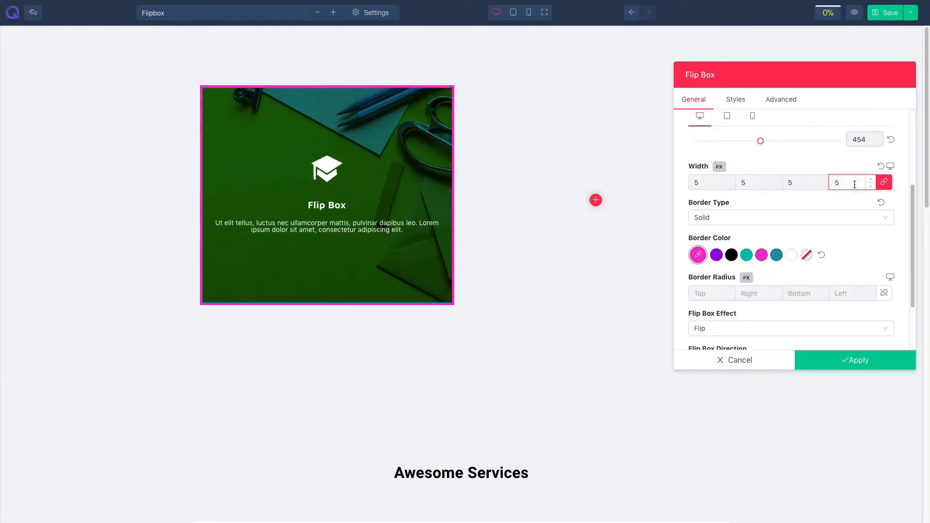
Link the border radius corners of the flip box and set them all to 5 px.
left_click(885, 292)
left_click(853, 294)
type("5")
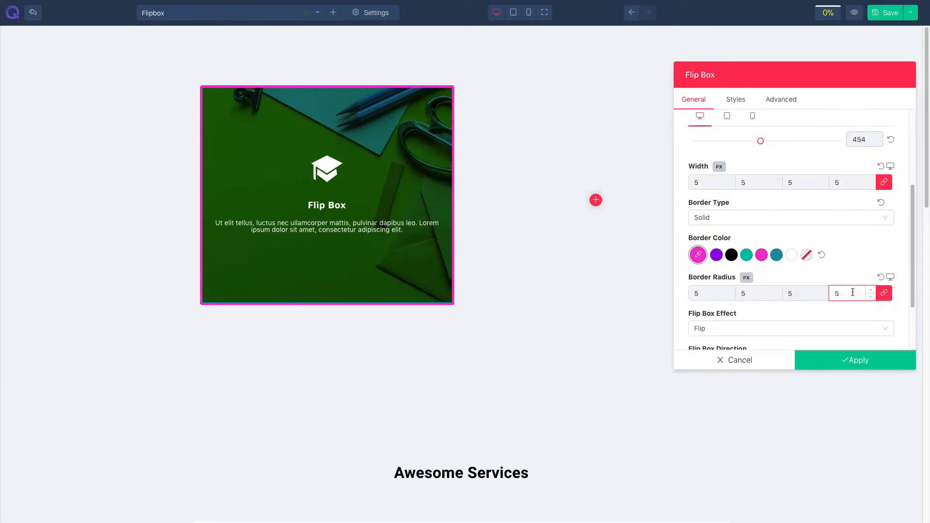
Reset the flip box's border radius, border color, border type and border width to their defaults.
left_click(881, 277)
left_click(822, 255)
left_click(881, 202)
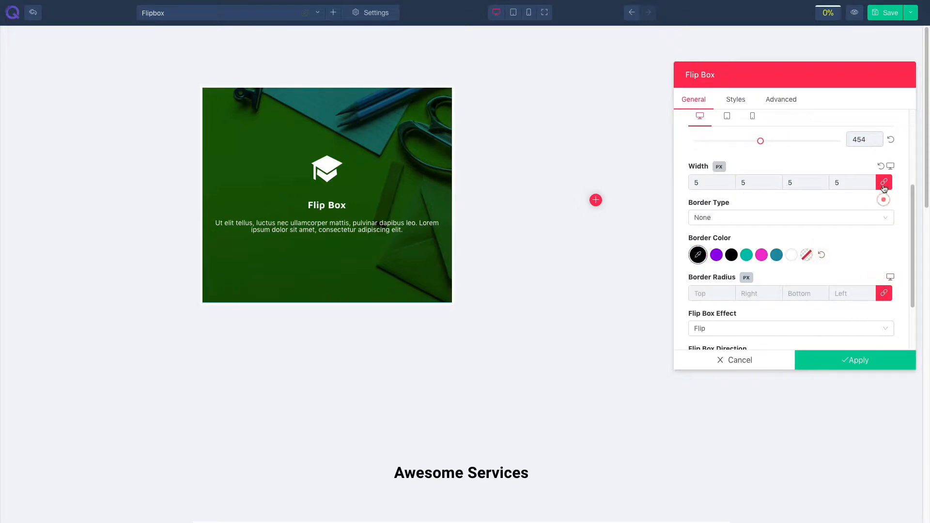
left_click(881, 166)
Set the flip box effect to Slide and its direction to Right.
scroll(799, 227, "down", 2)
left_click(733, 247)
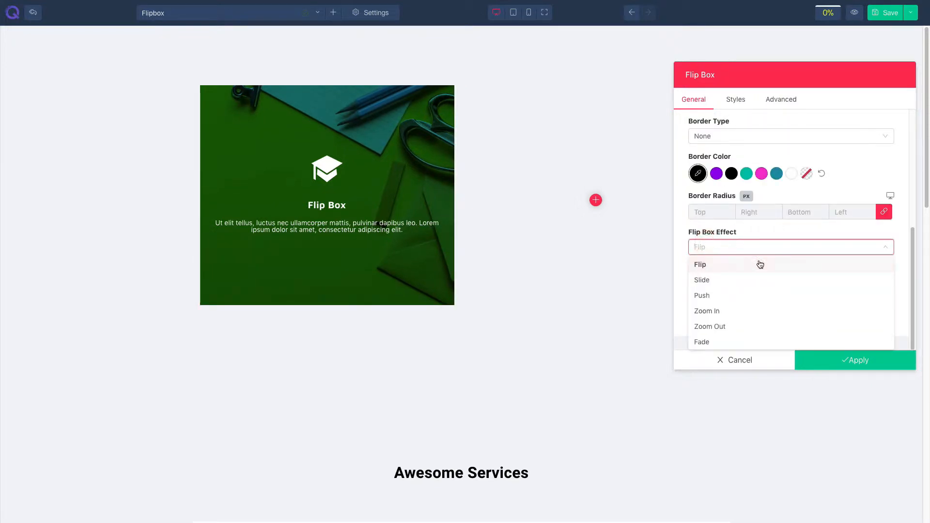
left_click(715, 281)
left_click(724, 314)
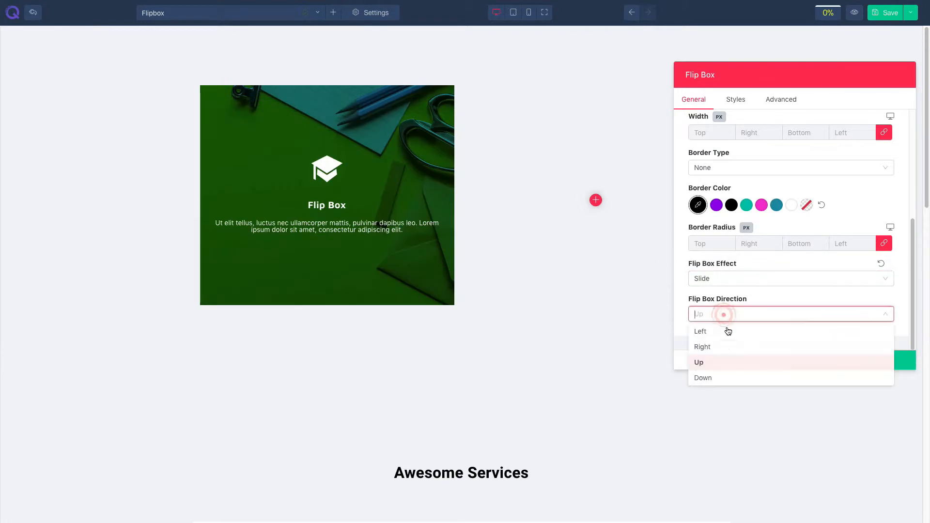
left_click(721, 348)
Replace the front side's graduation cap icon with the local image image22.png.
scroll(794, 218, "up", 5)
left_click(736, 99)
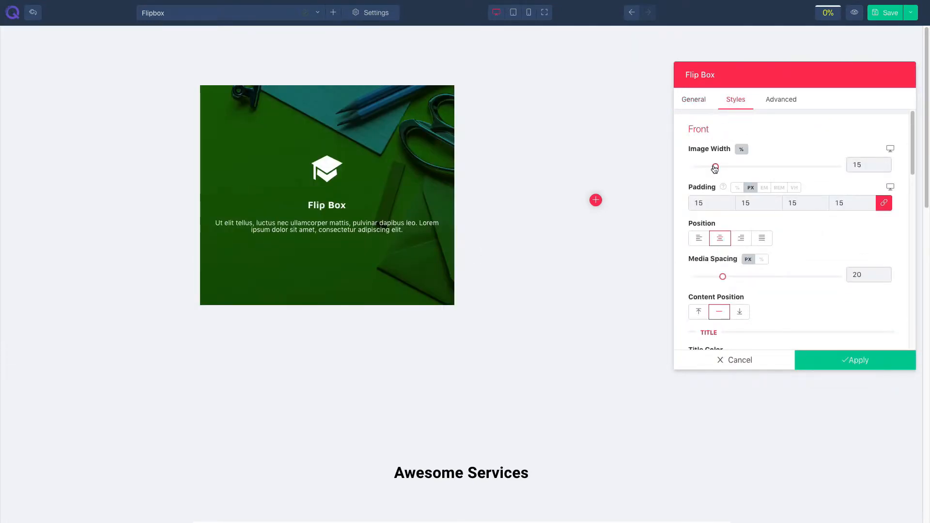
left_click(695, 101)
scroll(756, 218, "down", 10)
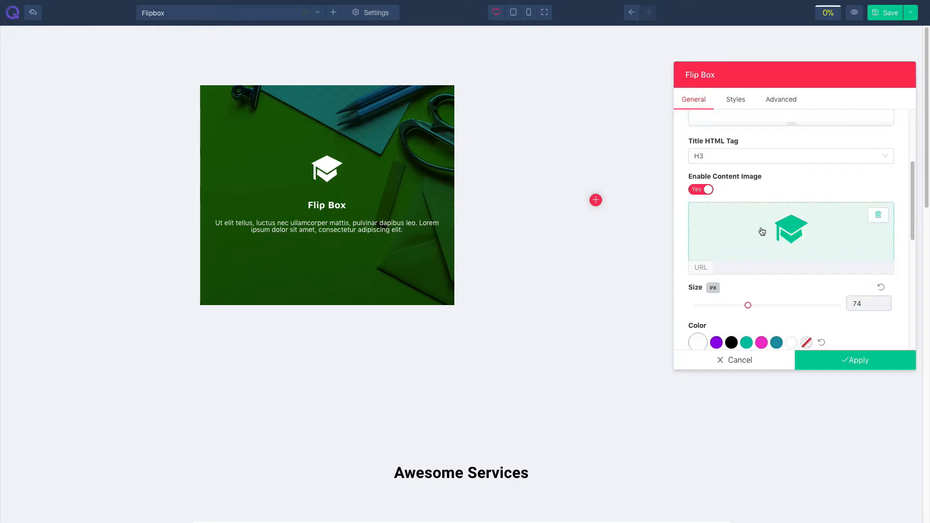
left_click(760, 230)
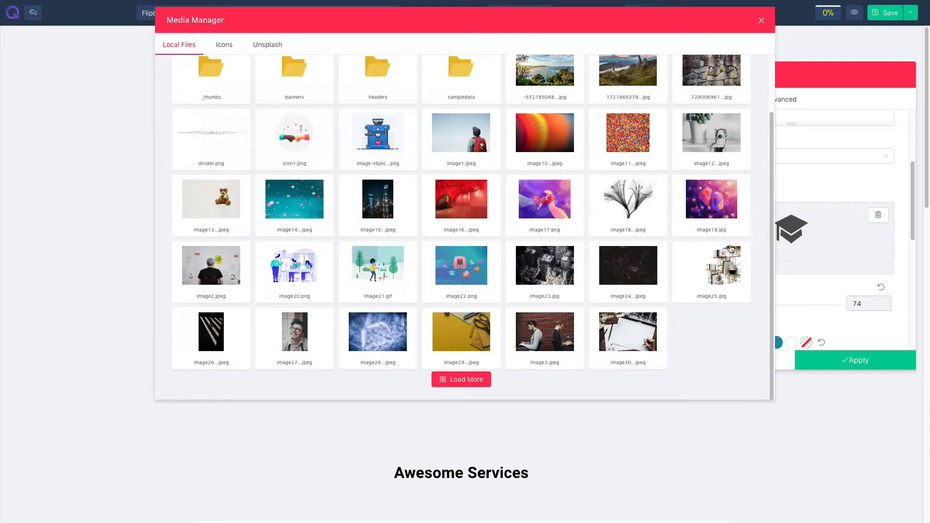
left_click(465, 267)
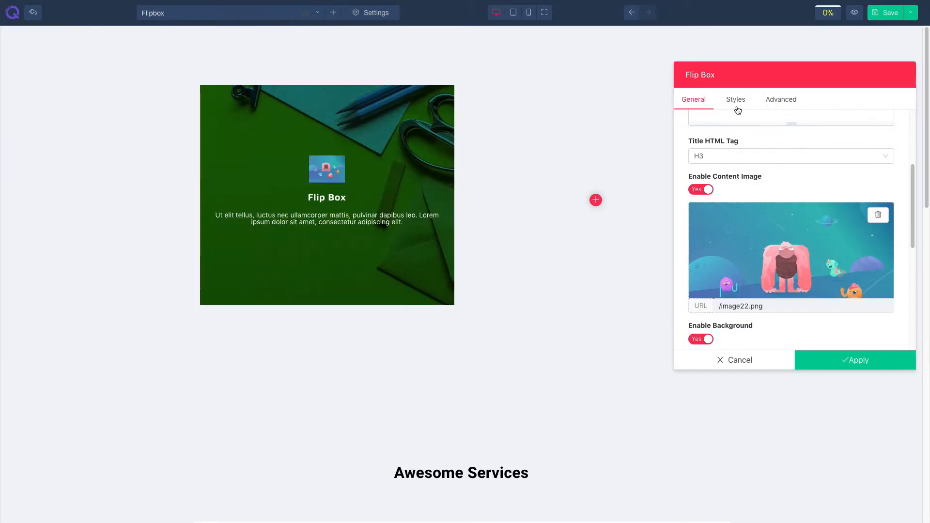
Set the front image width to 30% in the flip box's style settings.
left_click(736, 99)
left_click_drag(717, 167, 739, 173)
Try a front padding of 25 px on all sides and restore it to 15 px.
left_click(704, 204)
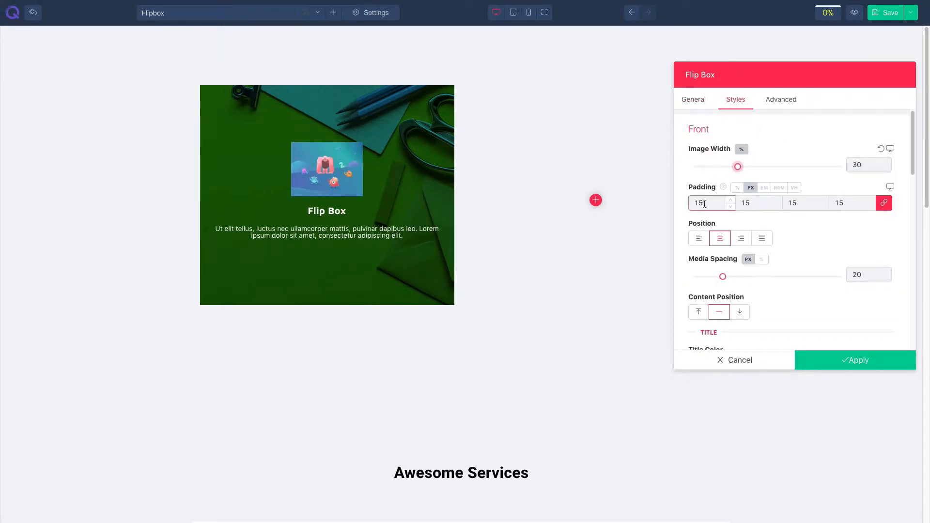
left_click_drag(703, 205, 691, 203)
type("25")
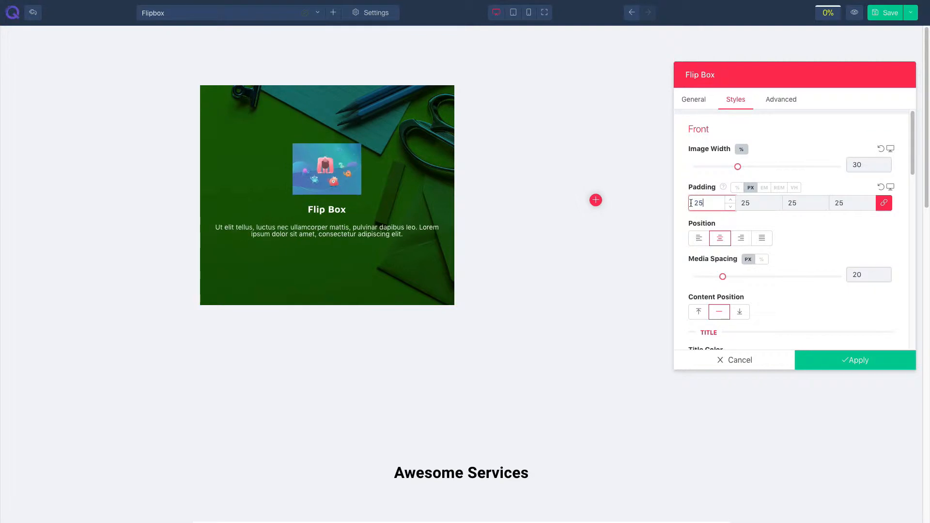
double_click(700, 204)
type("15")
Try left and right positions for the front content and return it to center.
left_click(699, 238)
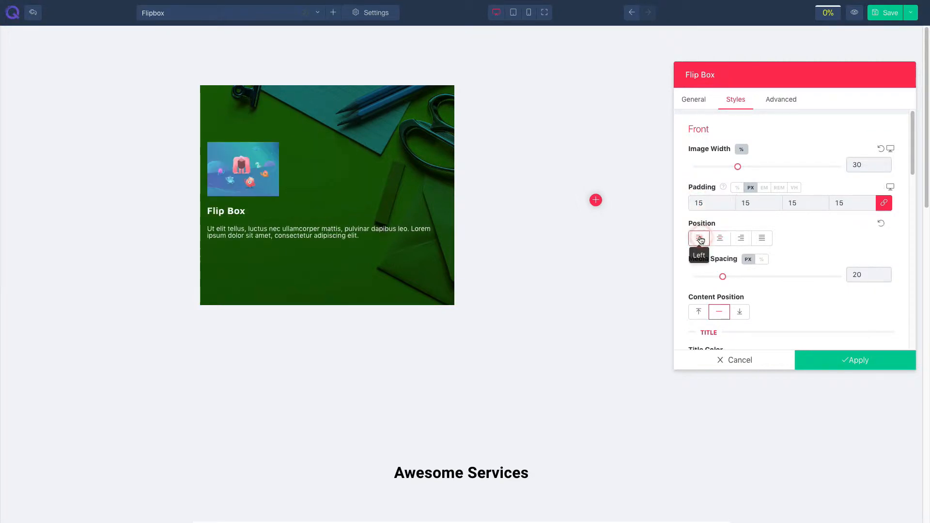
left_click(741, 238)
left_click(720, 238)
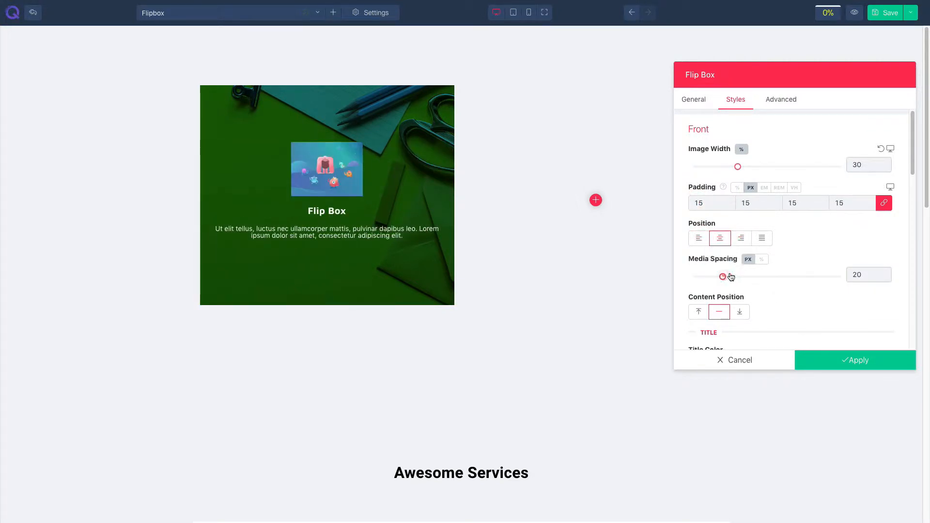
Set the front side's media spacing to about 44 px.
left_click_drag(731, 277, 758, 276)
scroll(736, 290, "down", 1)
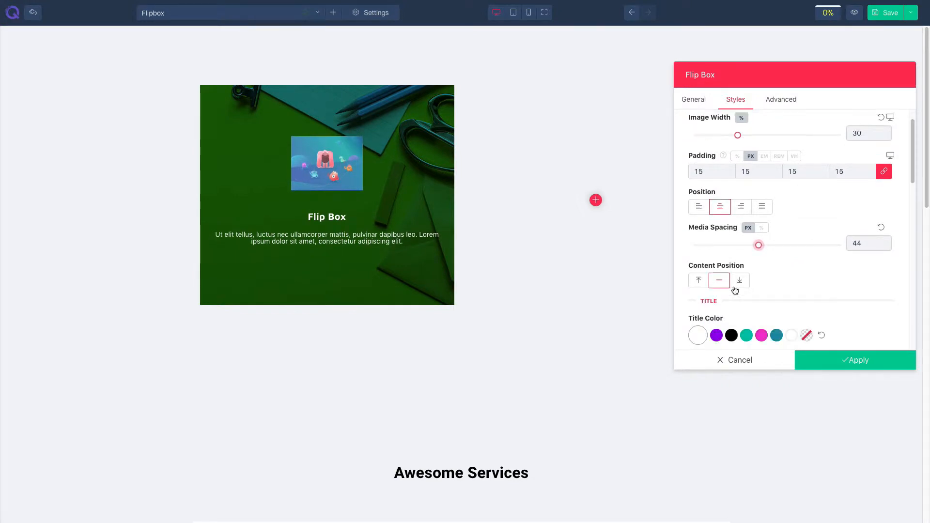
Try the top and bottom content positions on the front side and return to the middle.
left_click(698, 280)
left_click(740, 280)
left_click(719, 280)
Try a purple front title color and a title spacing of about 49 px, restoring the original white color and default spacing.
scroll(815, 268, "down", 2)
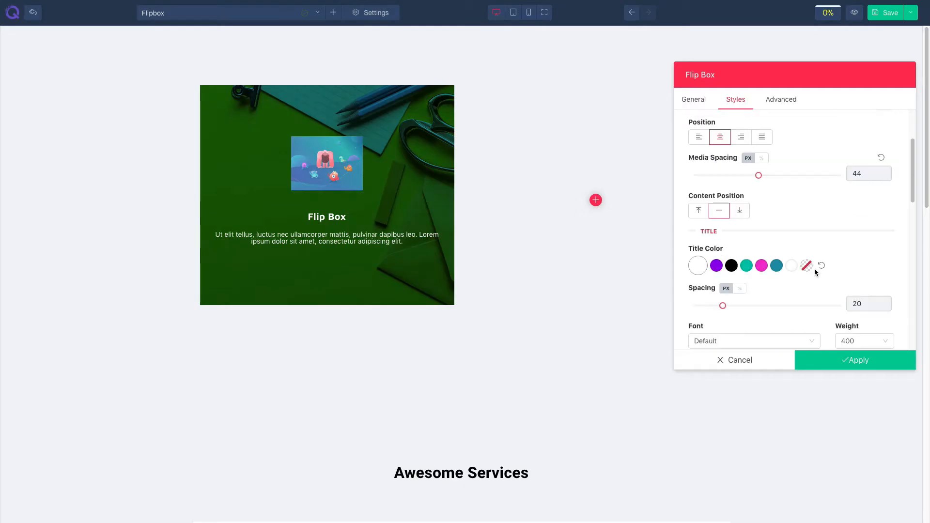
left_click(717, 265)
left_click(698, 265)
scroll(722, 285, "down", 1)
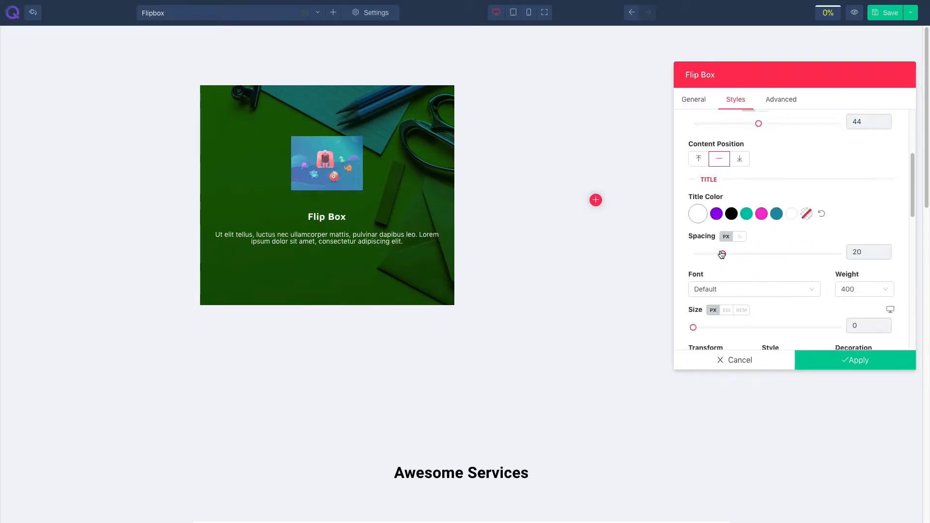
left_click_drag(723, 254, 766, 263)
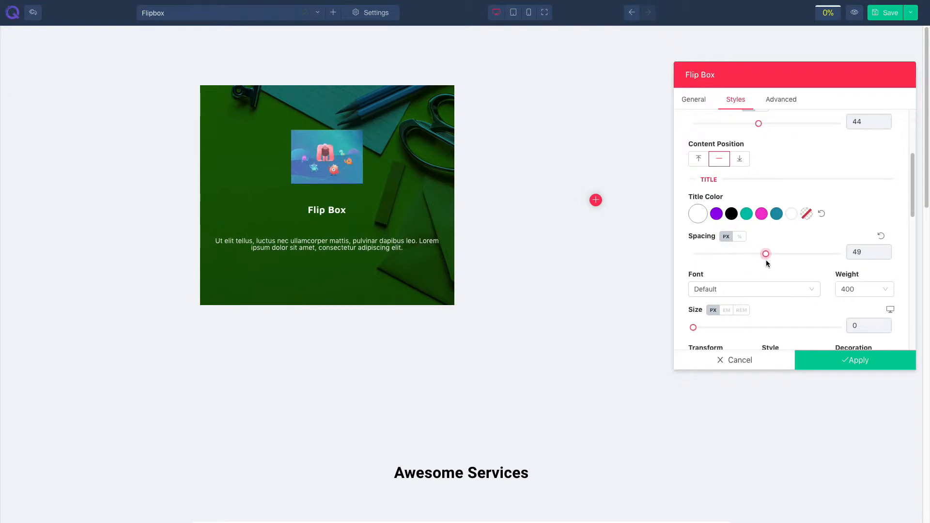
left_click(883, 238)
Try black and pink as the front content text color and reset it to the default.
scroll(754, 255, "down", 1)
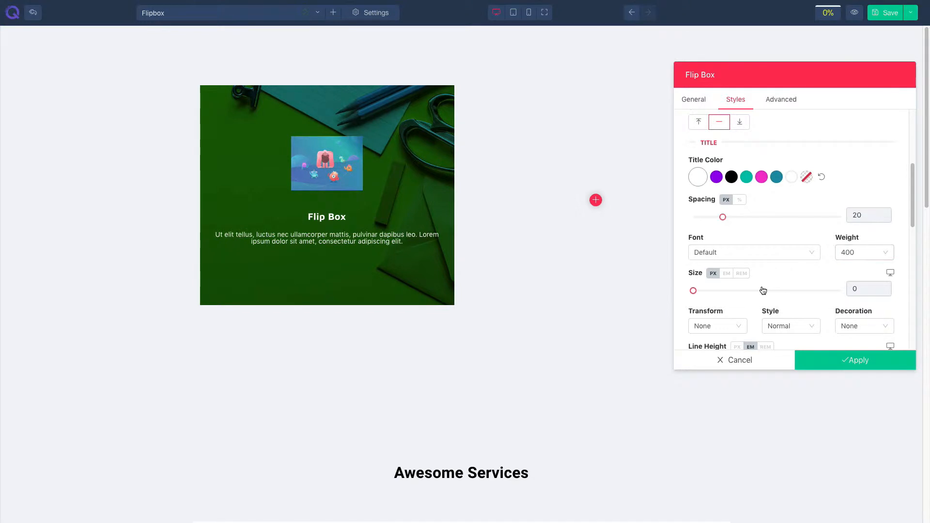
scroll(763, 290, "down", 1)
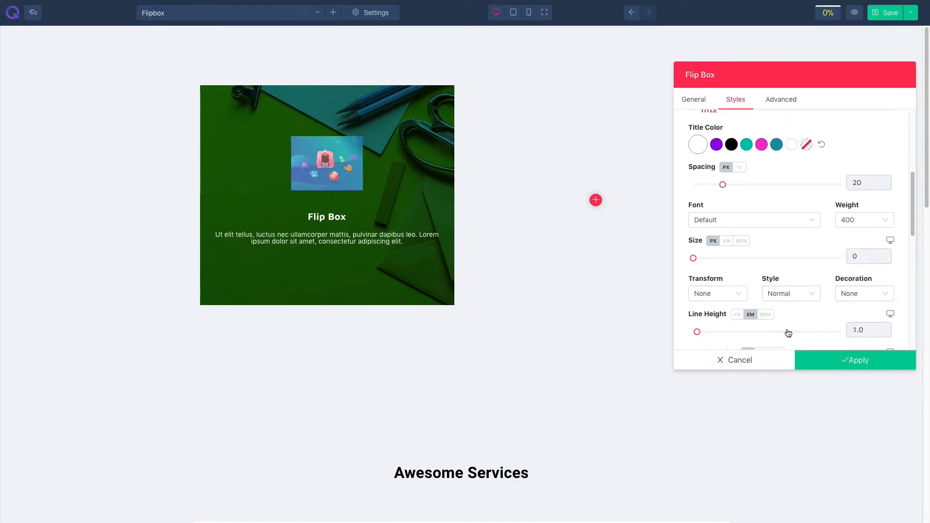
scroll(810, 310, "down", 2)
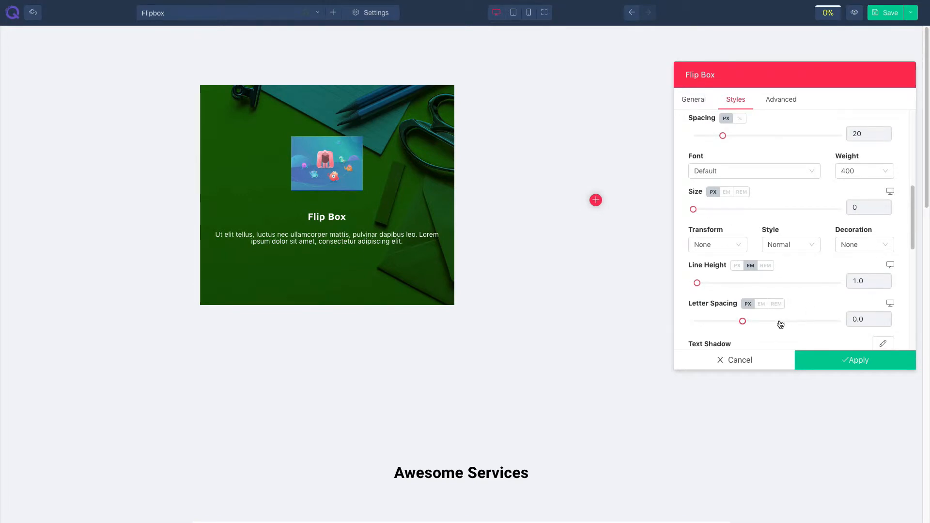
scroll(810, 293, "down", 3)
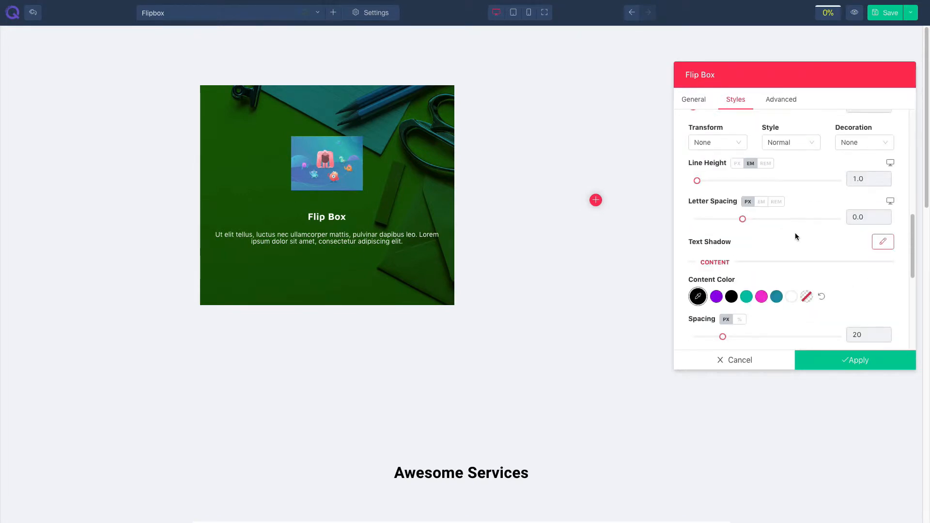
scroll(785, 252, "down", 1)
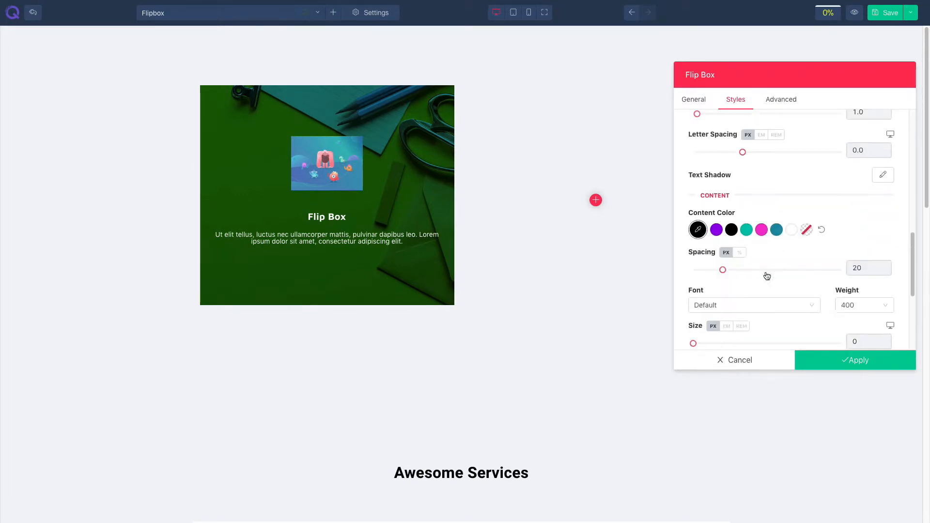
left_click(733, 230)
left_click(762, 231)
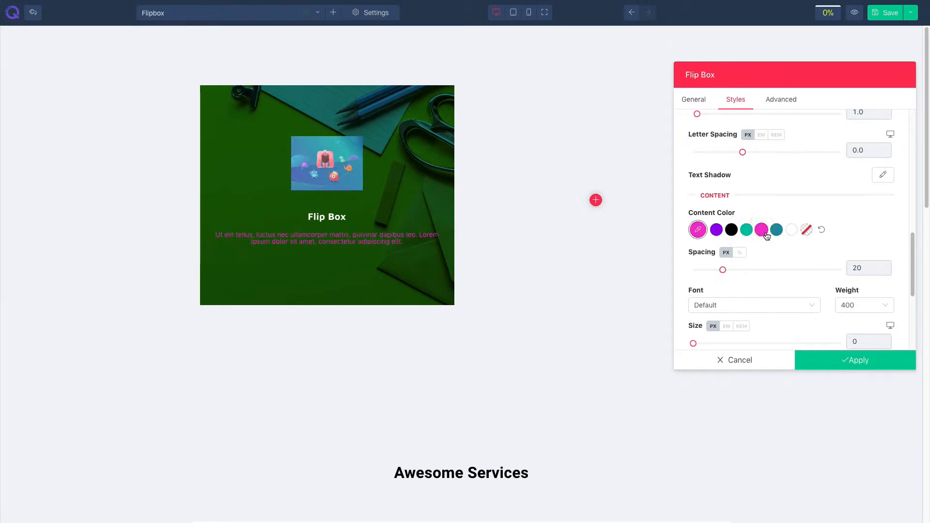
left_click(820, 231)
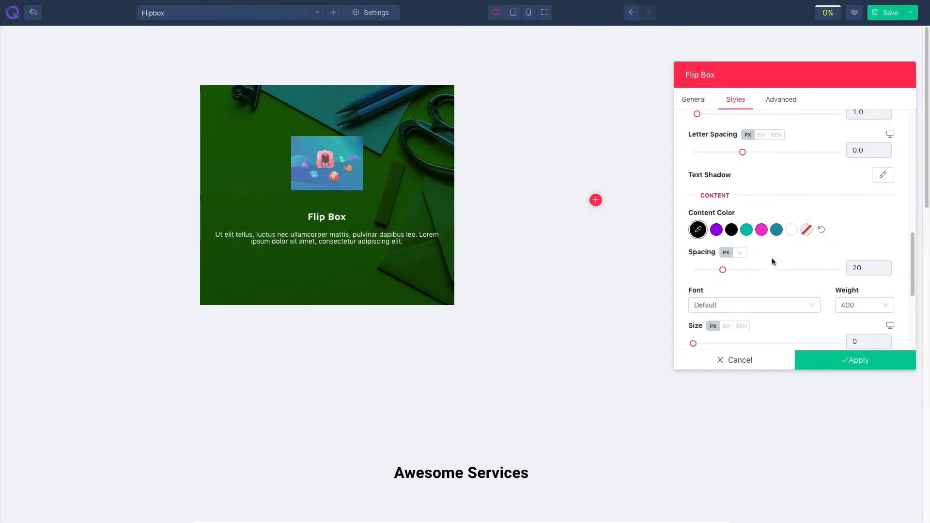
Set the front content spacing to about 28 px and open the style settings for the back side.
mouse_move(723, 270)
left_mouse_down()
mouse_move(762, 270)
mouse_move(735, 275)
left_mouse_up()
scroll(747, 286, "down", 1)
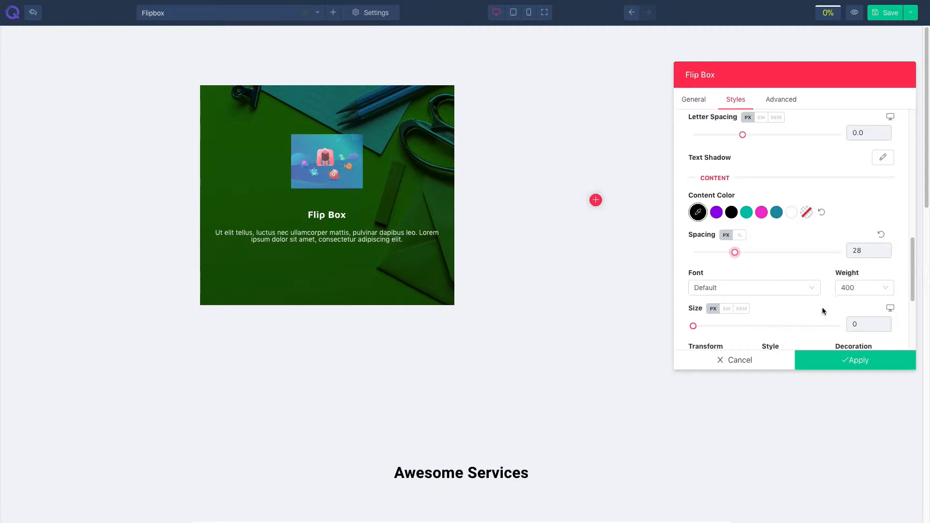
scroll(827, 310, "down", 2)
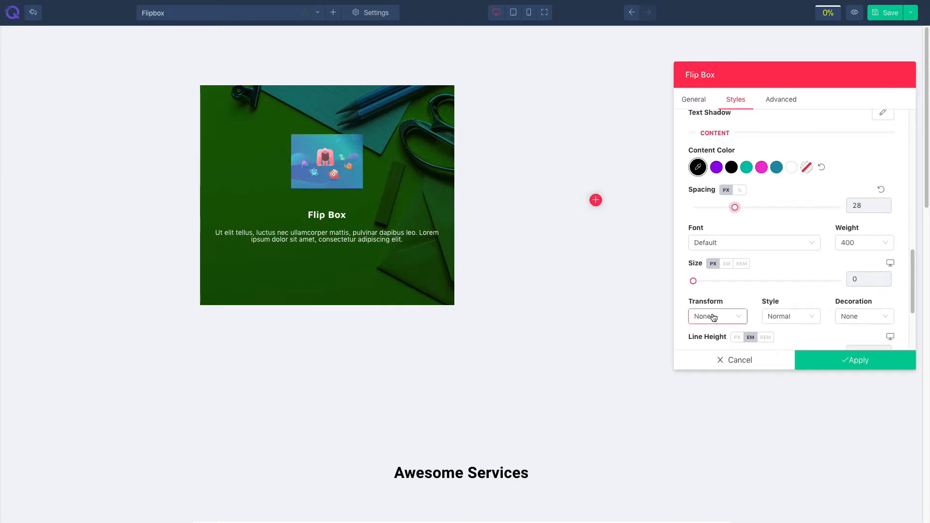
scroll(823, 317, "down", 5)
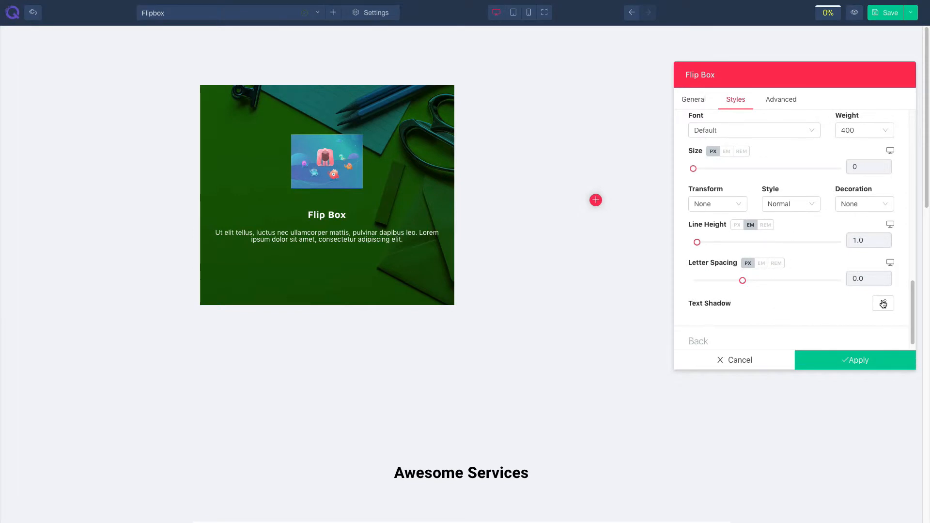
scroll(747, 312, "down", 1)
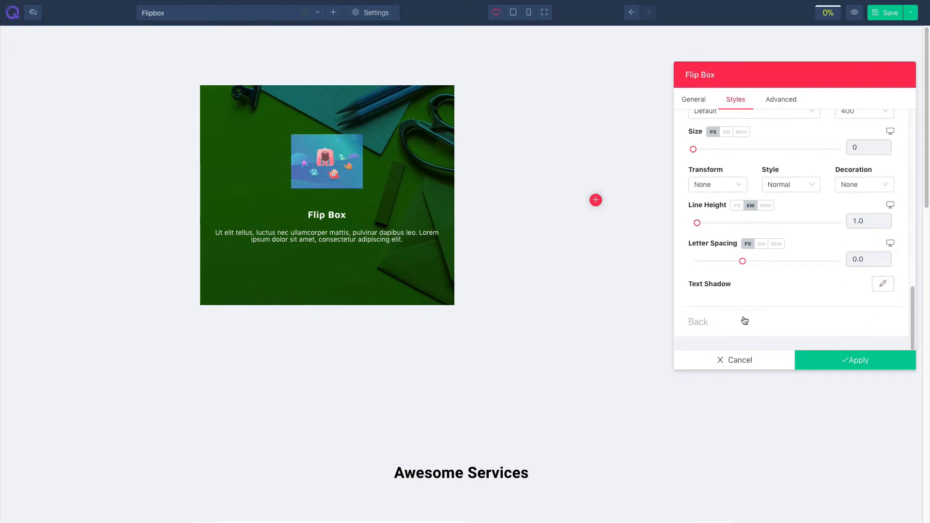
left_click(744, 320)
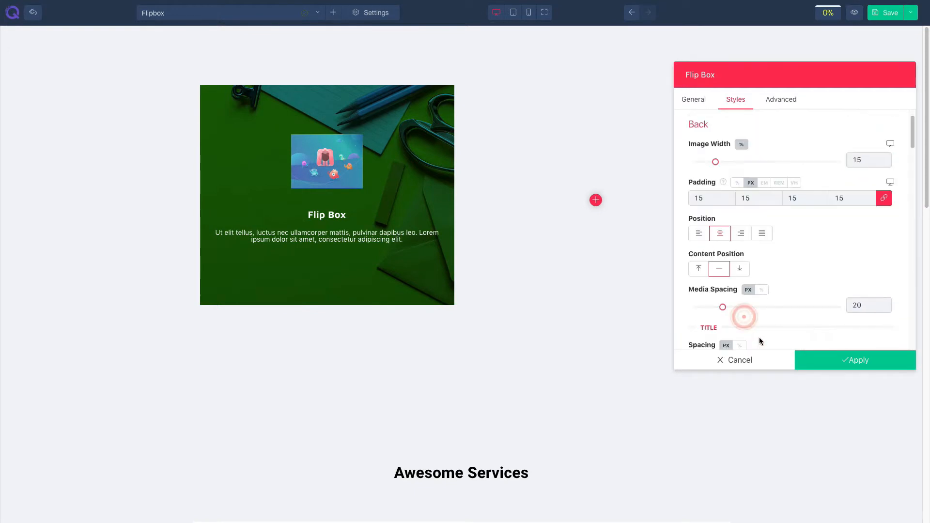
Enable the content image on the back side and choose the local image image17.png for it.
left_click(701, 104)
left_click(716, 158)
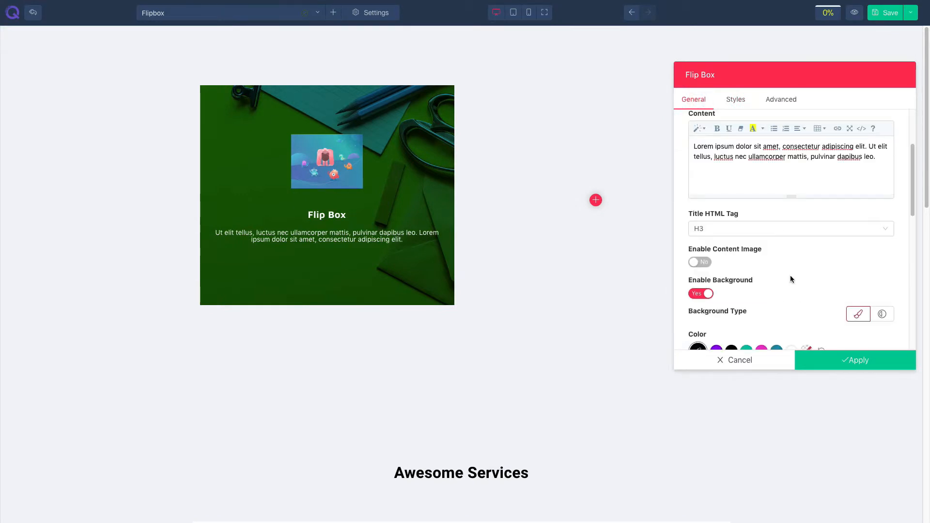
scroll(755, 252, "down", 3)
left_click(700, 173)
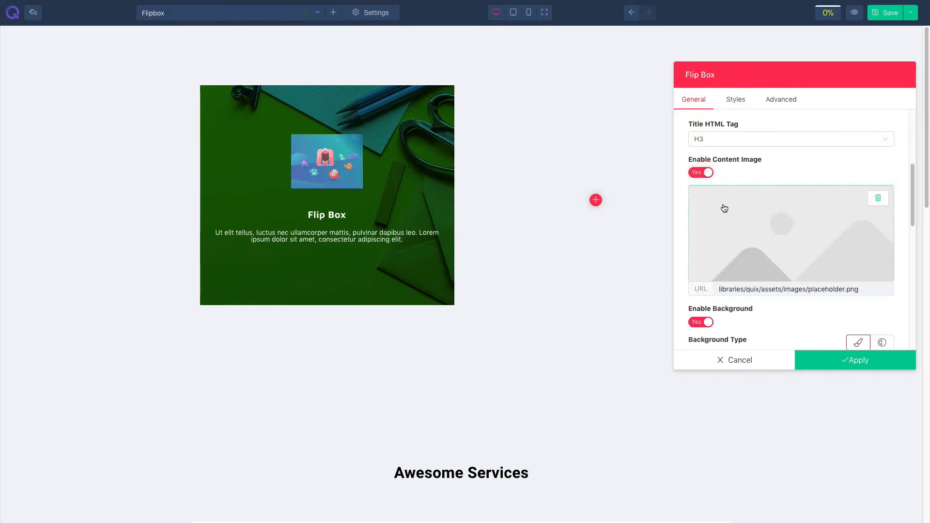
left_click(751, 225)
left_click(522, 196)
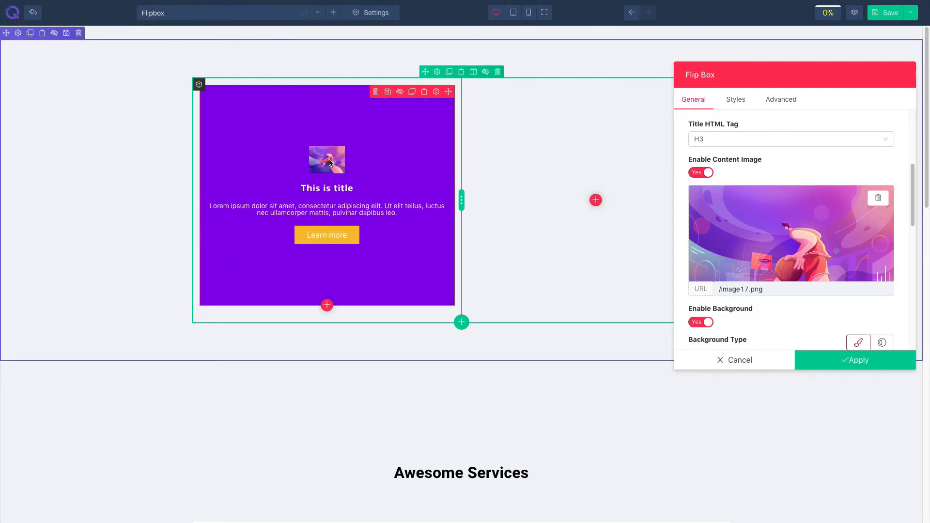
Set the image width of the back side to about 43%.
left_click(734, 100)
left_click(722, 154)
left_click_drag(716, 197, 757, 197)
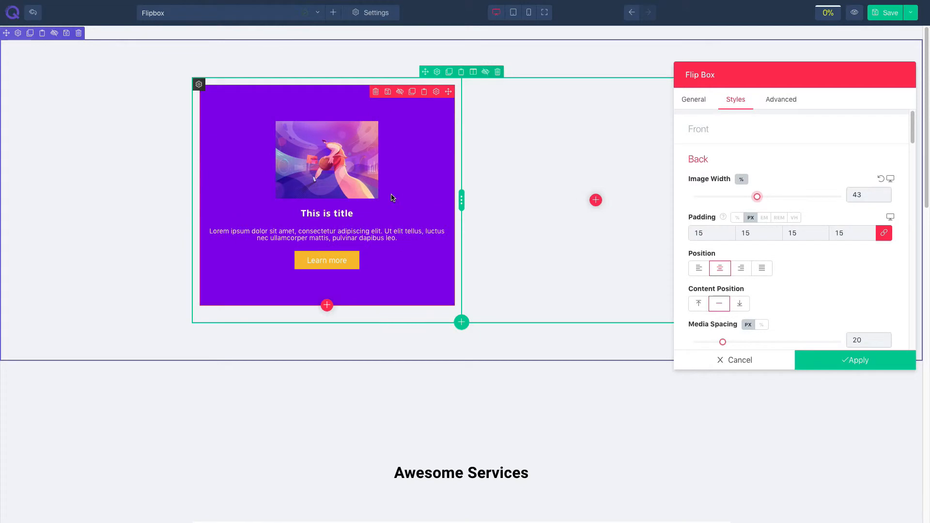
Examine the back side's padding, position, media spacing, title and content text style settings.
left_click(750, 232)
left_click(726, 270)
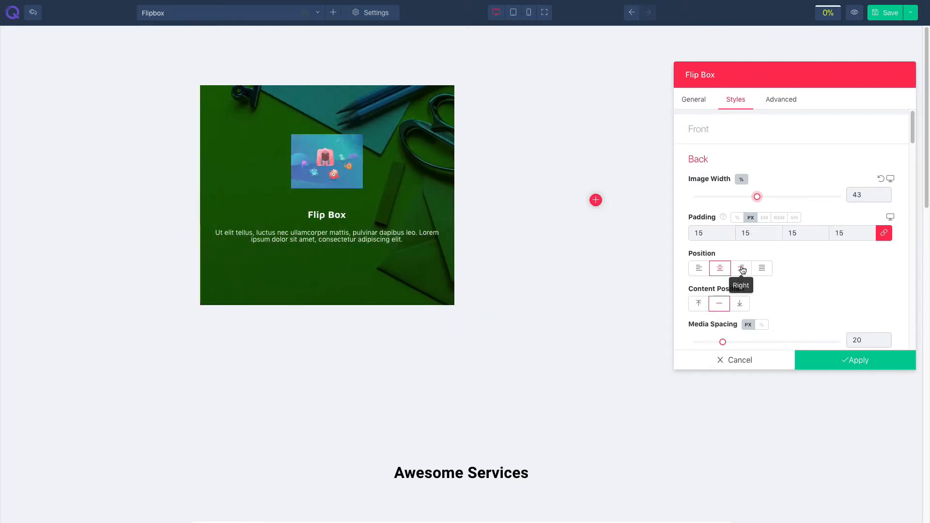
scroll(794, 295, "down", 3)
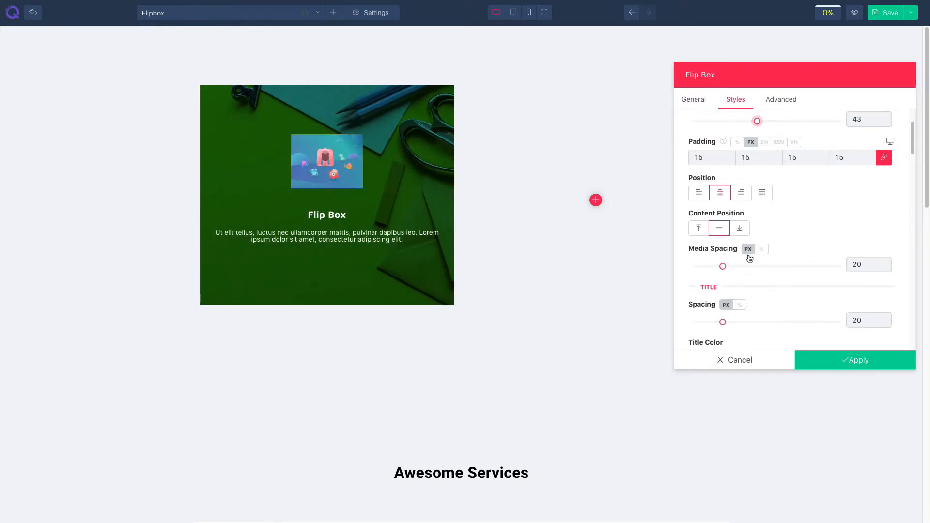
scroll(786, 291, "down", 1)
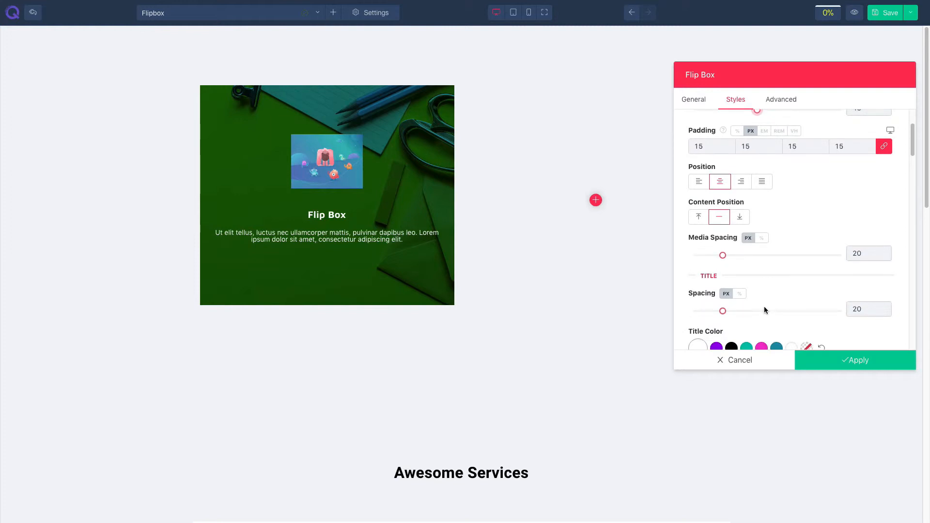
scroll(764, 306, "down", 4)
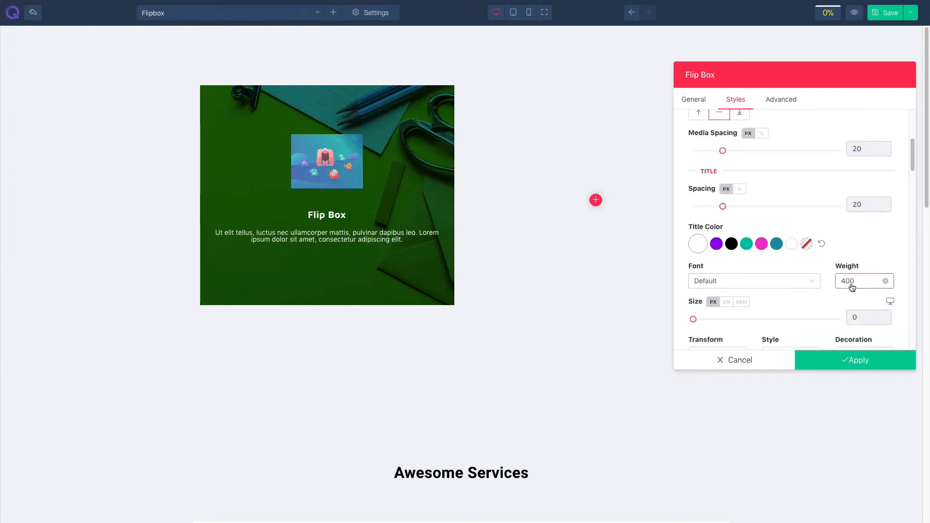
scroll(794, 322, "down", 2)
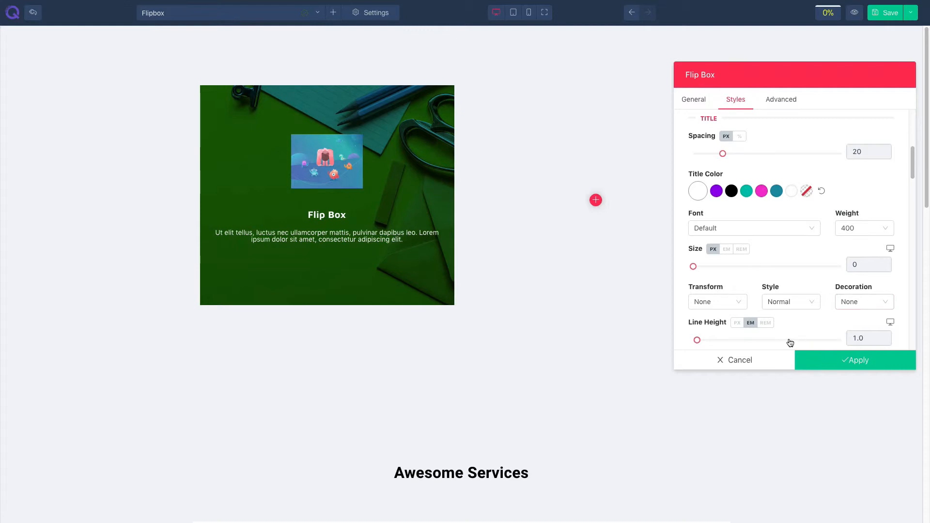
scroll(801, 324, "down", 4)
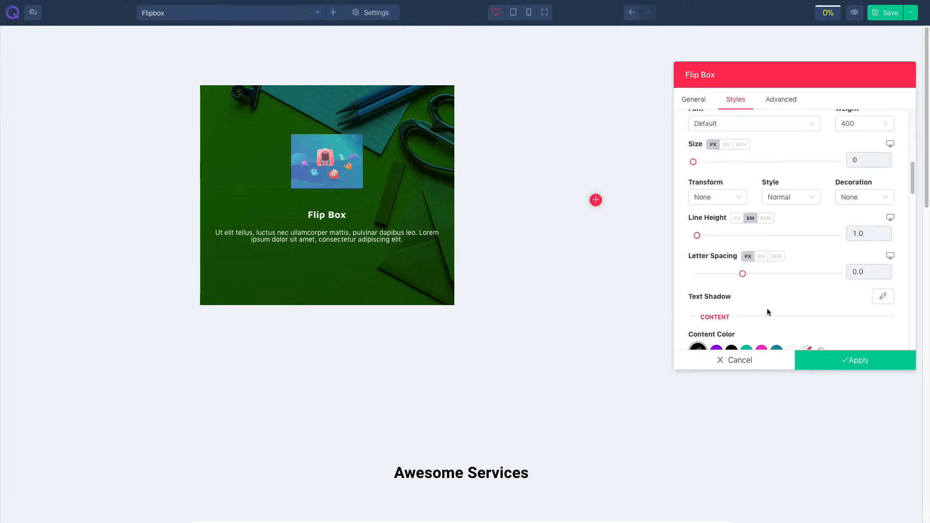
scroll(761, 317, "down", 3)
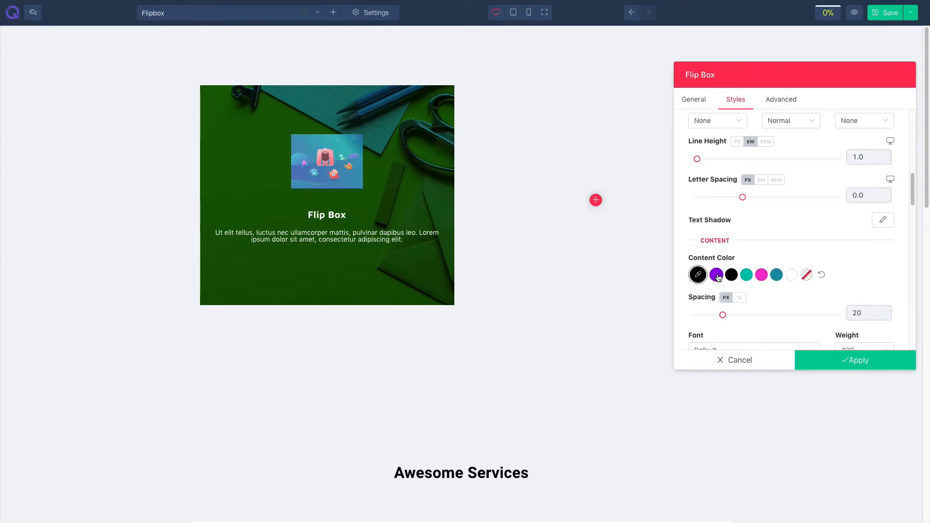
scroll(765, 318, "down", 1)
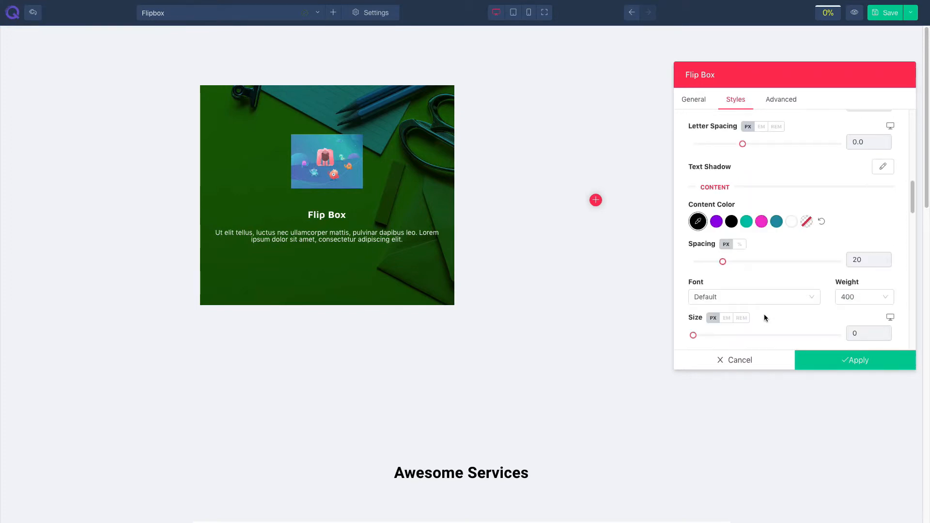
left_click(767, 298)
left_click(843, 299)
scroll(797, 317, "down", 3)
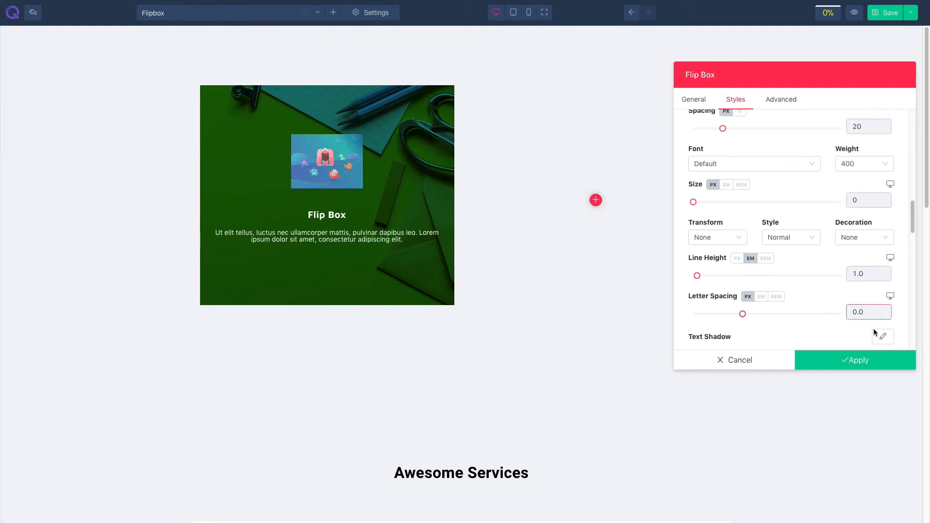
scroll(825, 318, "down", 3)
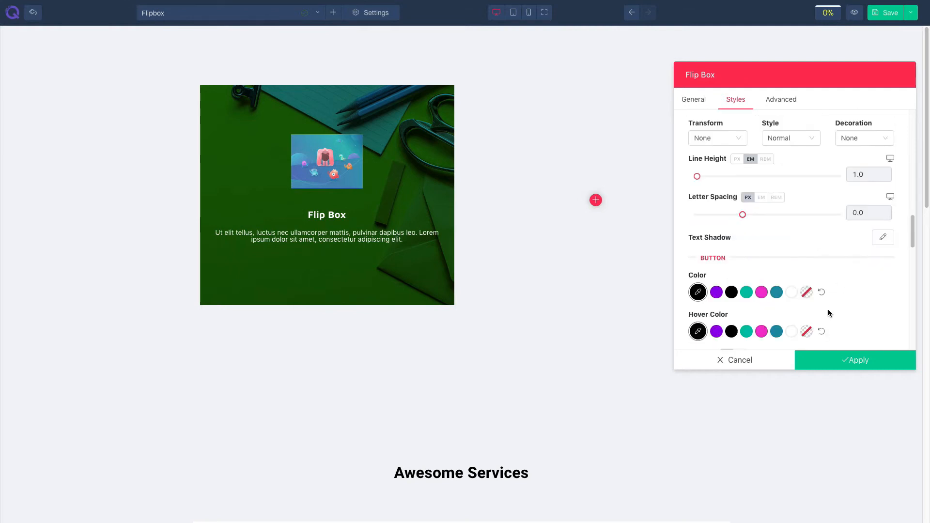
Set the back button's text color to white, and try a pink hover color before resetting it to the default.
left_click(747, 245)
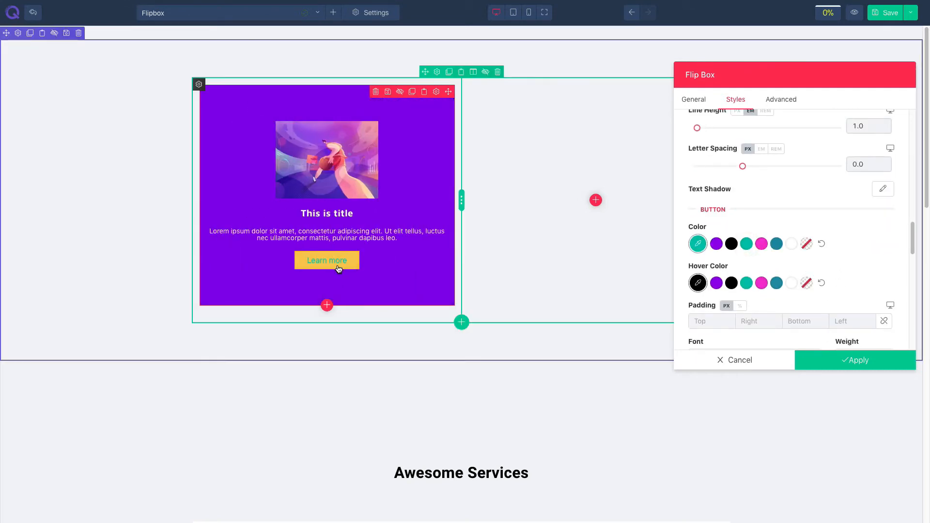
left_click(791, 247)
scroll(794, 253, "down", 1)
left_click(762, 254)
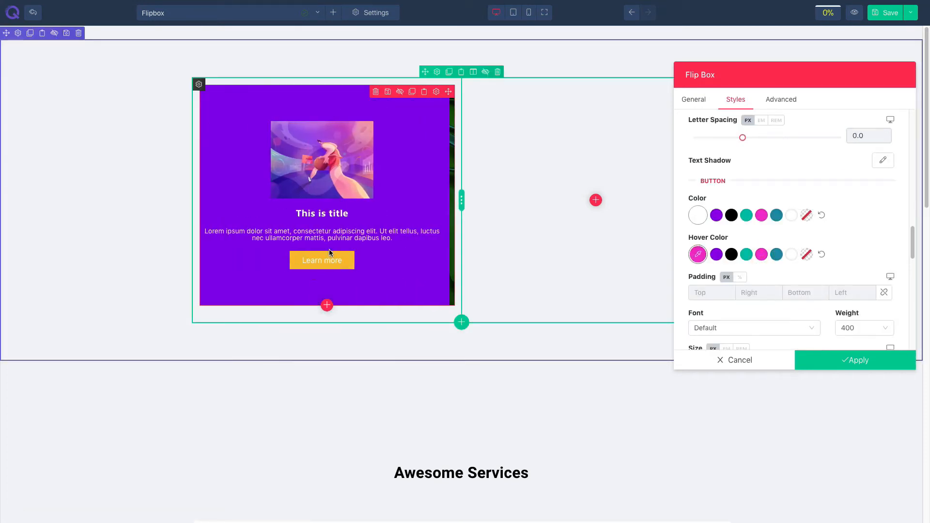
left_click(823, 254)
Set the back button's padding to 12 px at top and bottom and 30 px at right and left.
scroll(775, 243, "down", 1)
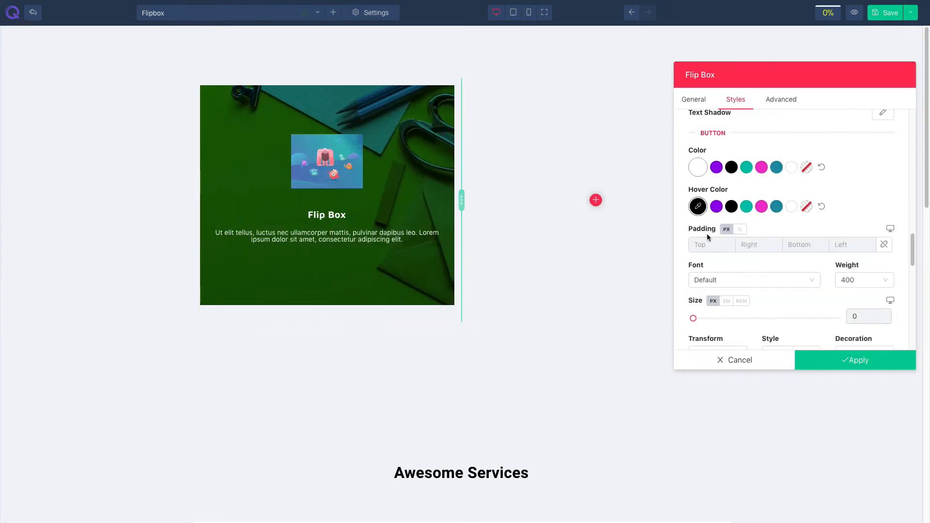
left_click(710, 245)
type("12")
key("Tab")
type("30")
key("Tab")
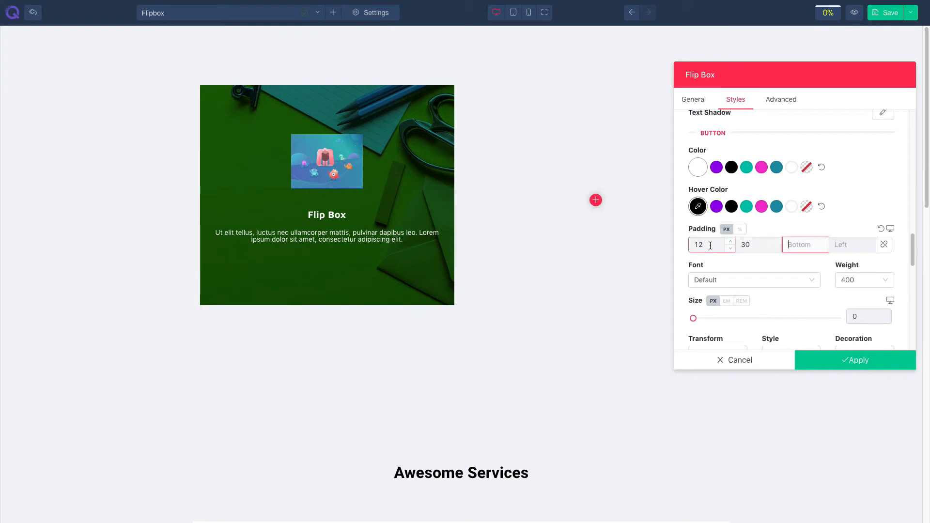
type("12")
key("Tab")
type("30")
Set the back button's normal background color to the blue-teal preset and preview it on the flipped box.
scroll(754, 245, "down", 1)
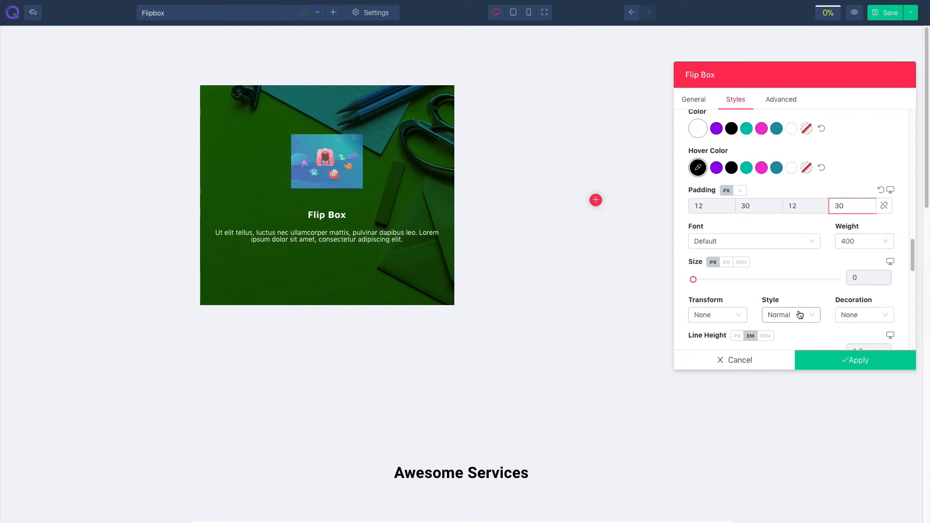
scroll(832, 302, "down", 3)
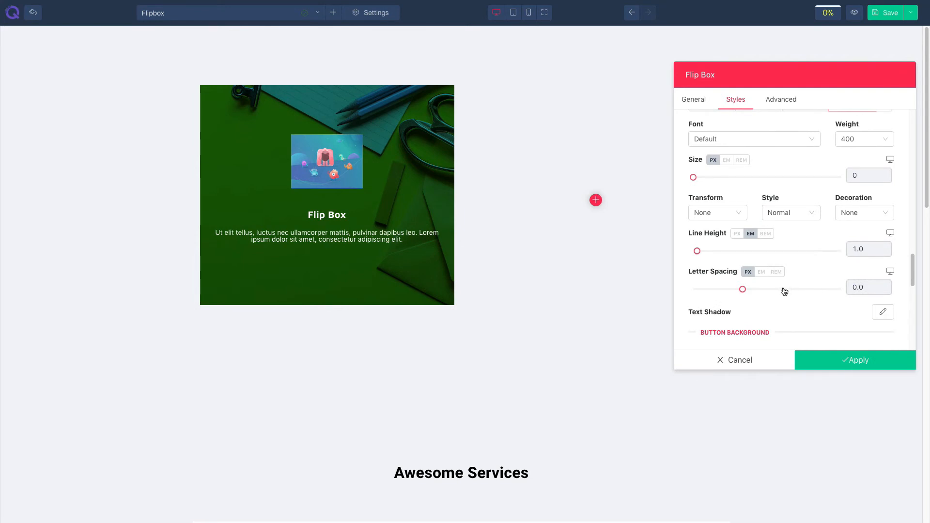
scroll(877, 310, "down", 5)
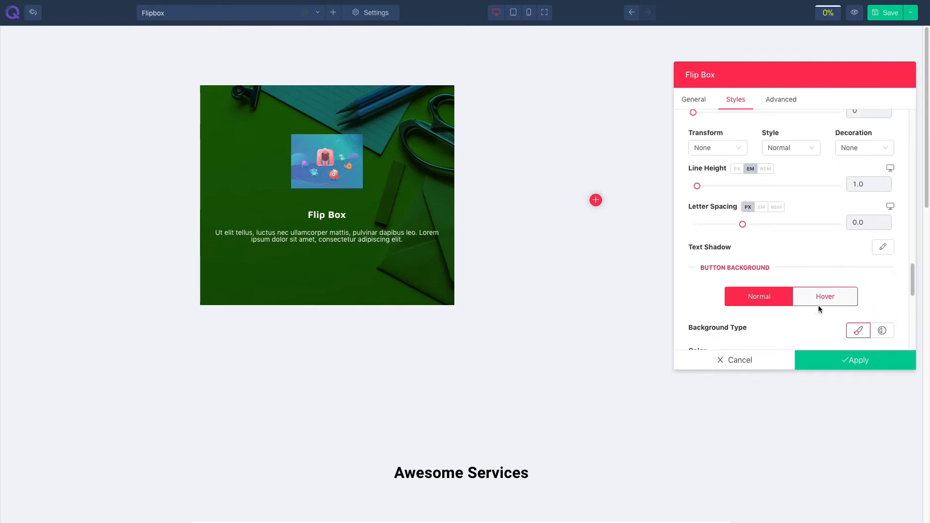
left_click(779, 271)
mouse_move(398, 228)
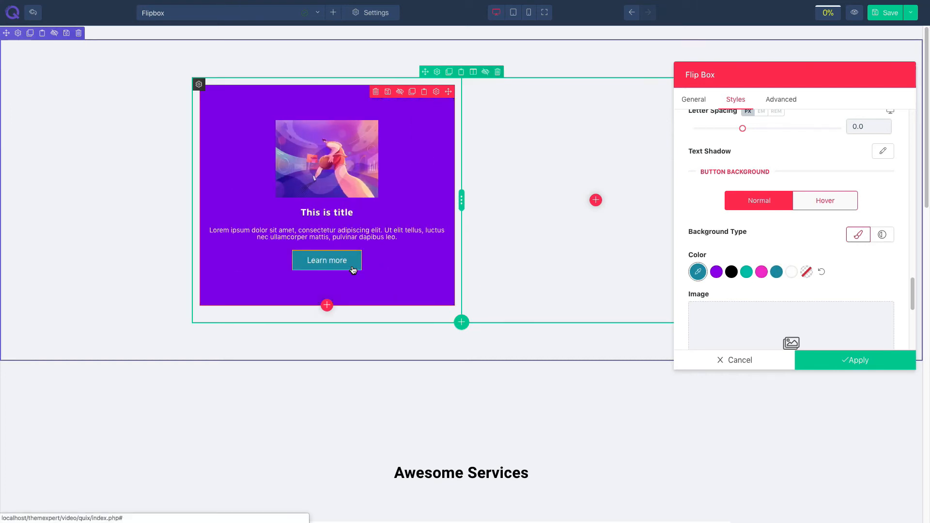
Examine the gradient background options for the back button, including its colors, type, direction and start and end positions.
scroll(756, 264, "down", 1)
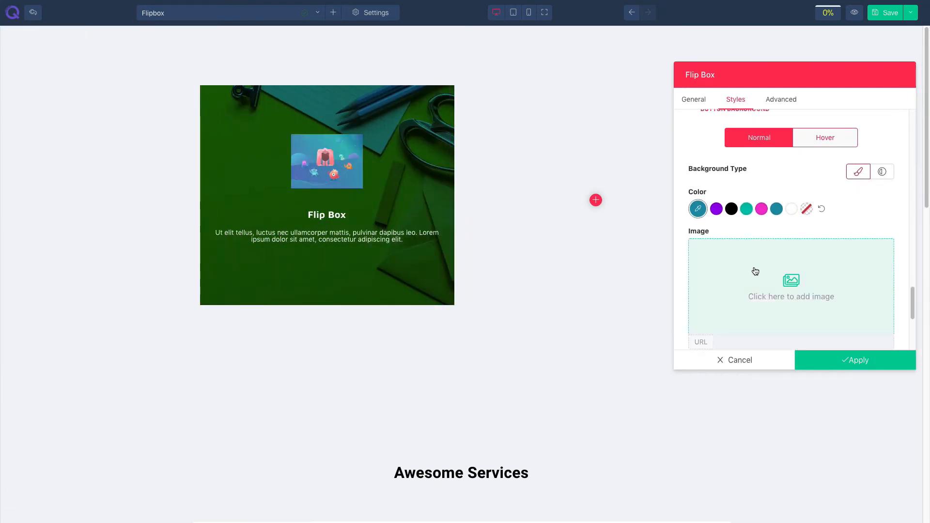
left_click(882, 172)
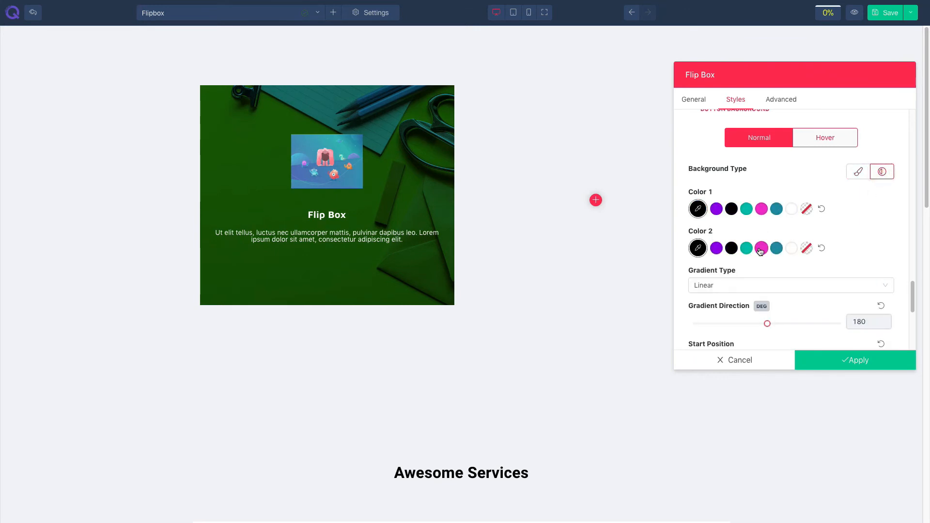
scroll(805, 242, "down", 1)
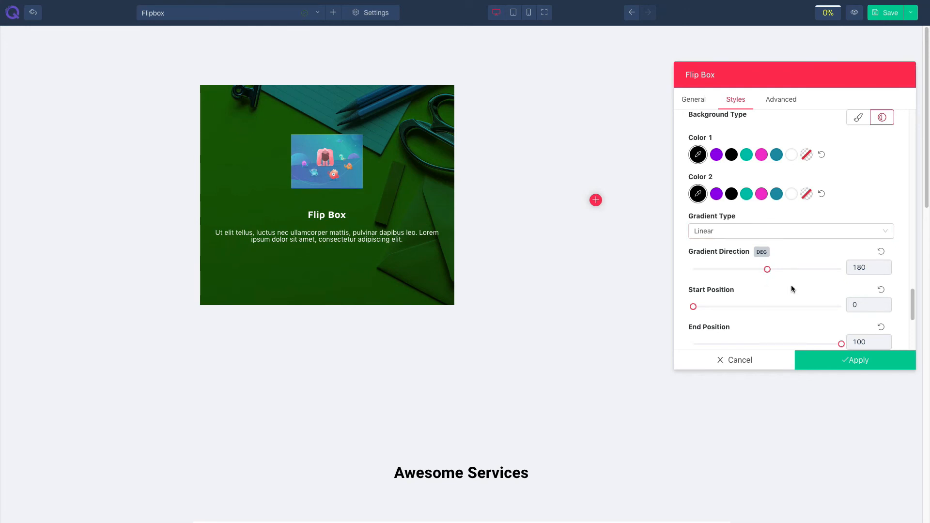
scroll(791, 289, "down", 1)
Give the back button a solid border with linked widths of 0 px on all sides.
scroll(778, 288, "down", 3)
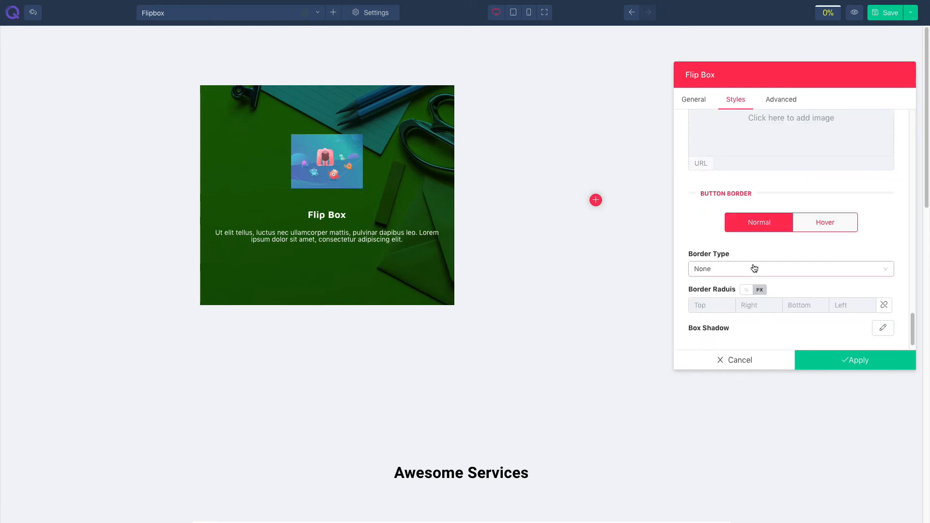
left_click(729, 238)
left_click(716, 276)
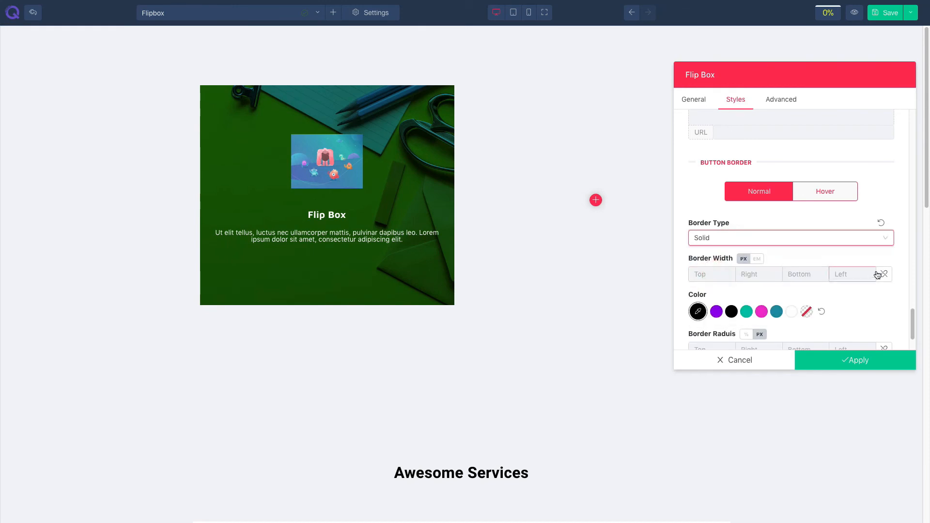
left_click(852, 274)
type("0")
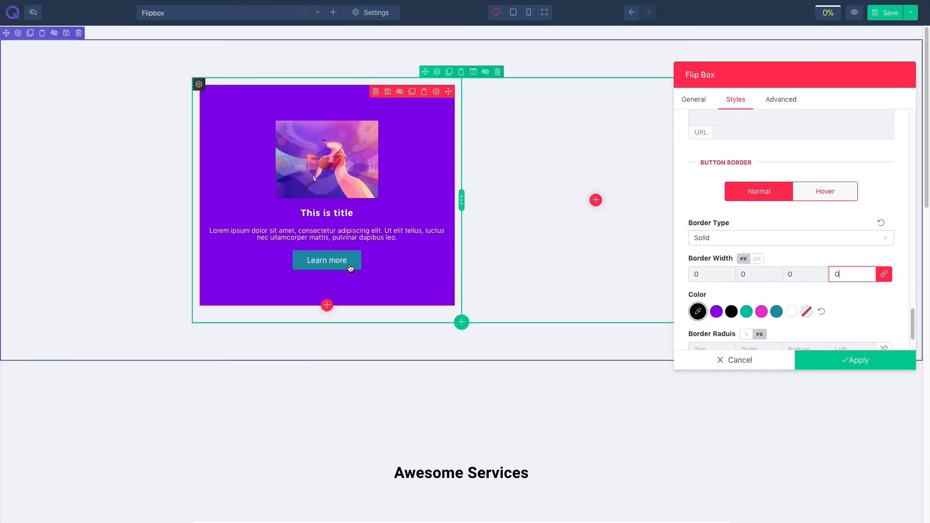
Review the back button's border radius and box shadow options and its hover border and transition settings.
scroll(795, 262, "down", 2)
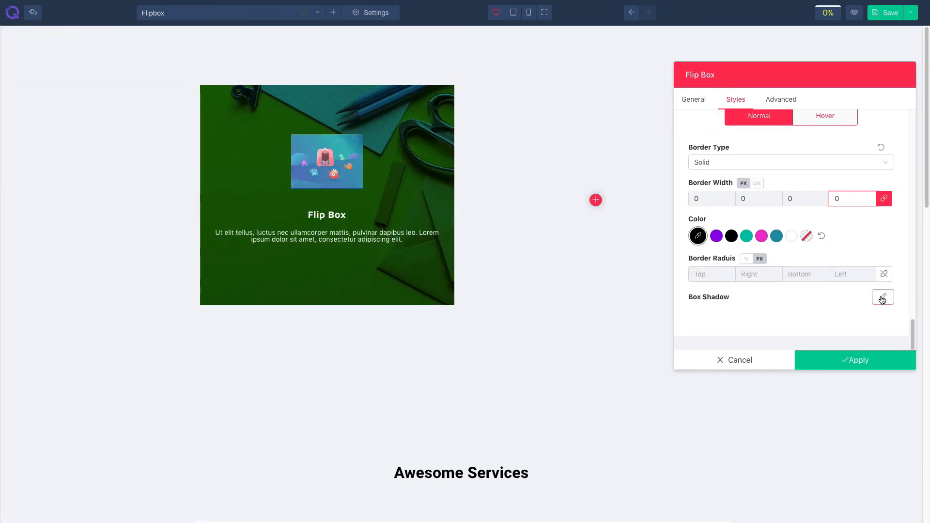
scroll(808, 160, "up", 2)
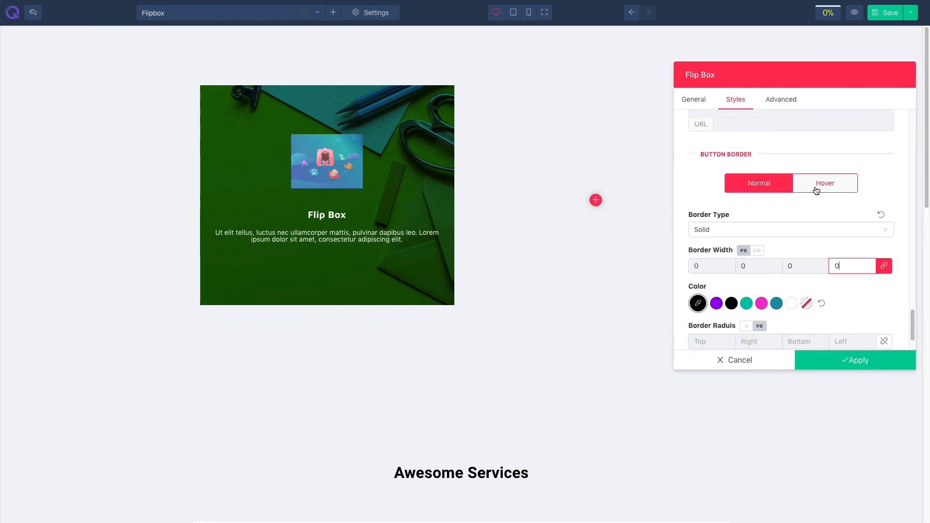
left_click(816, 187)
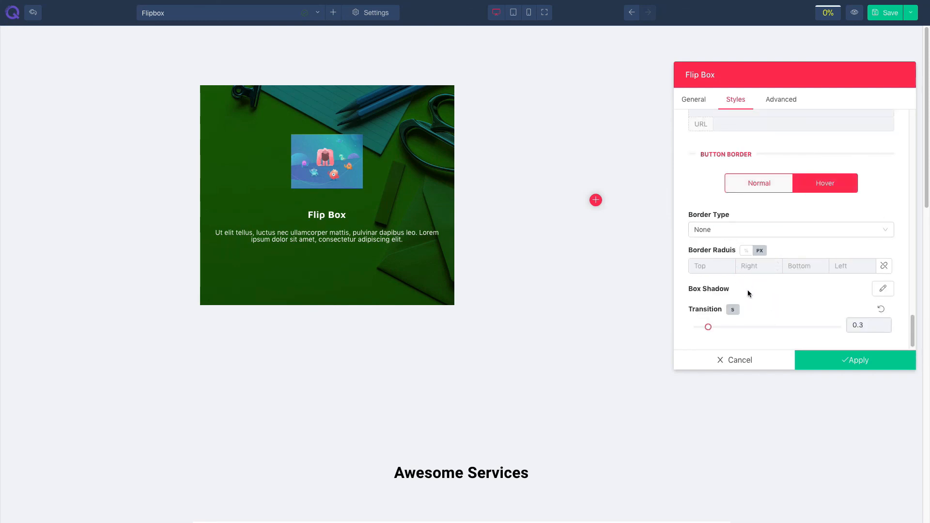
scroll(848, 297, "down", 1)
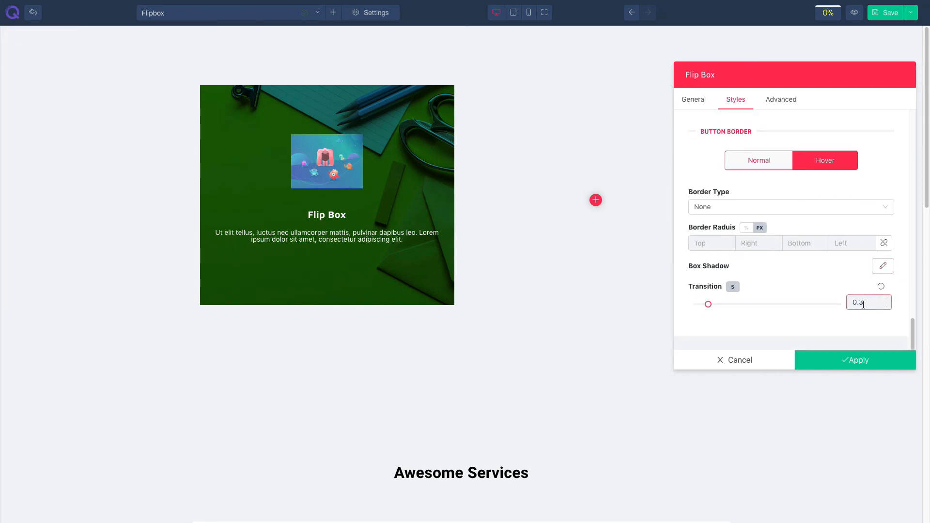
Open the Flip Box's advanced settings and expand the Element Style section.
scroll(824, 218, "up", 5)
left_click(781, 99)
left_click(750, 136)
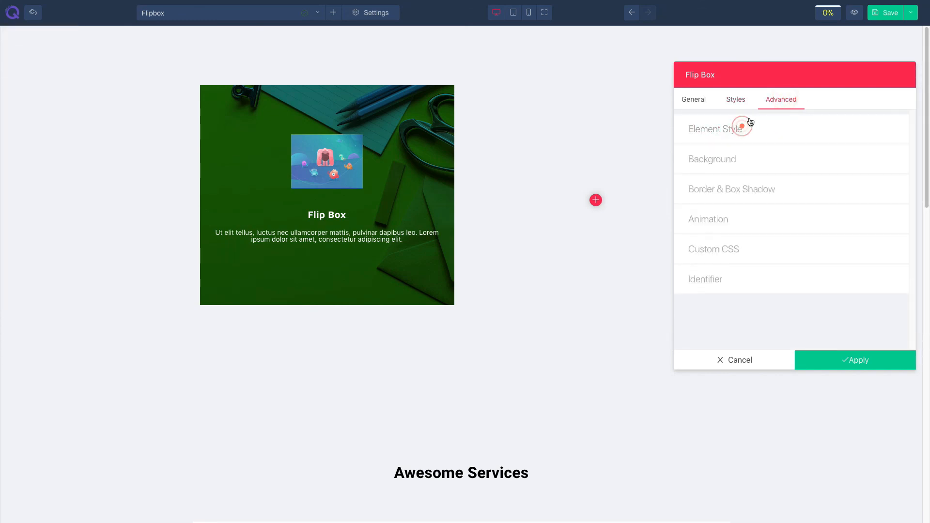